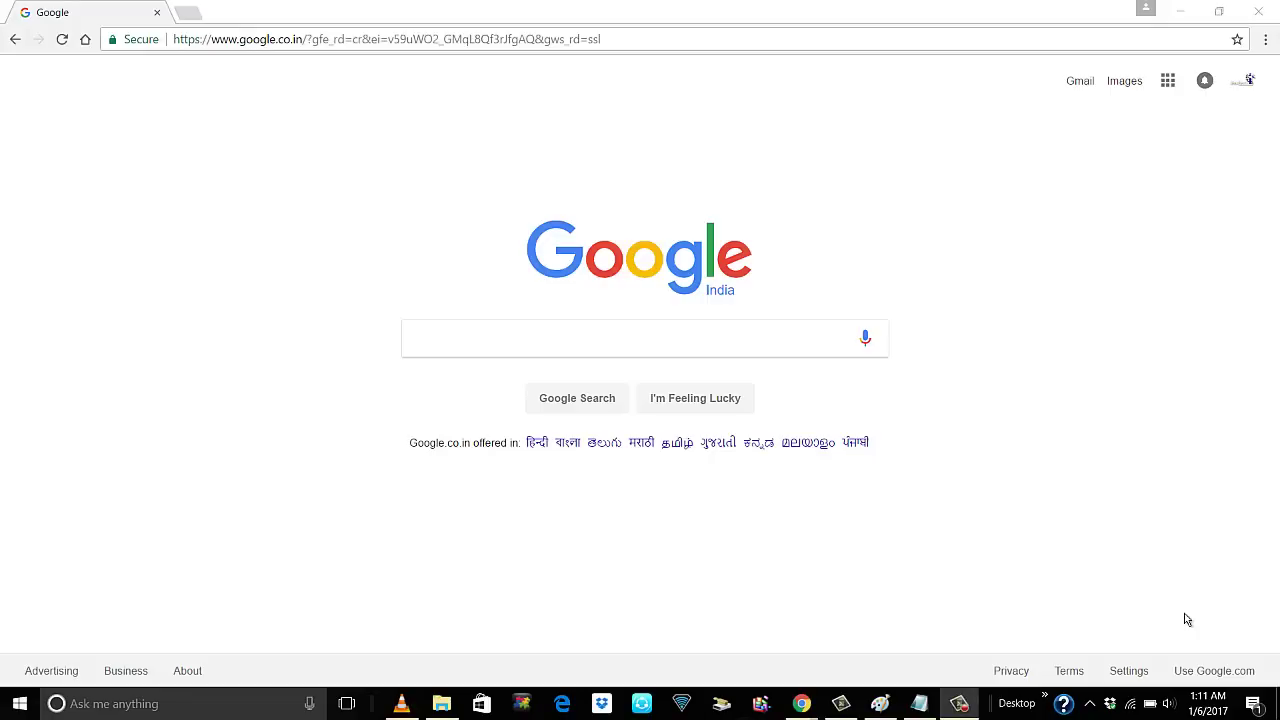
Paste a YouTube link into the Google search box, then delete it again
left_click(543, 340)
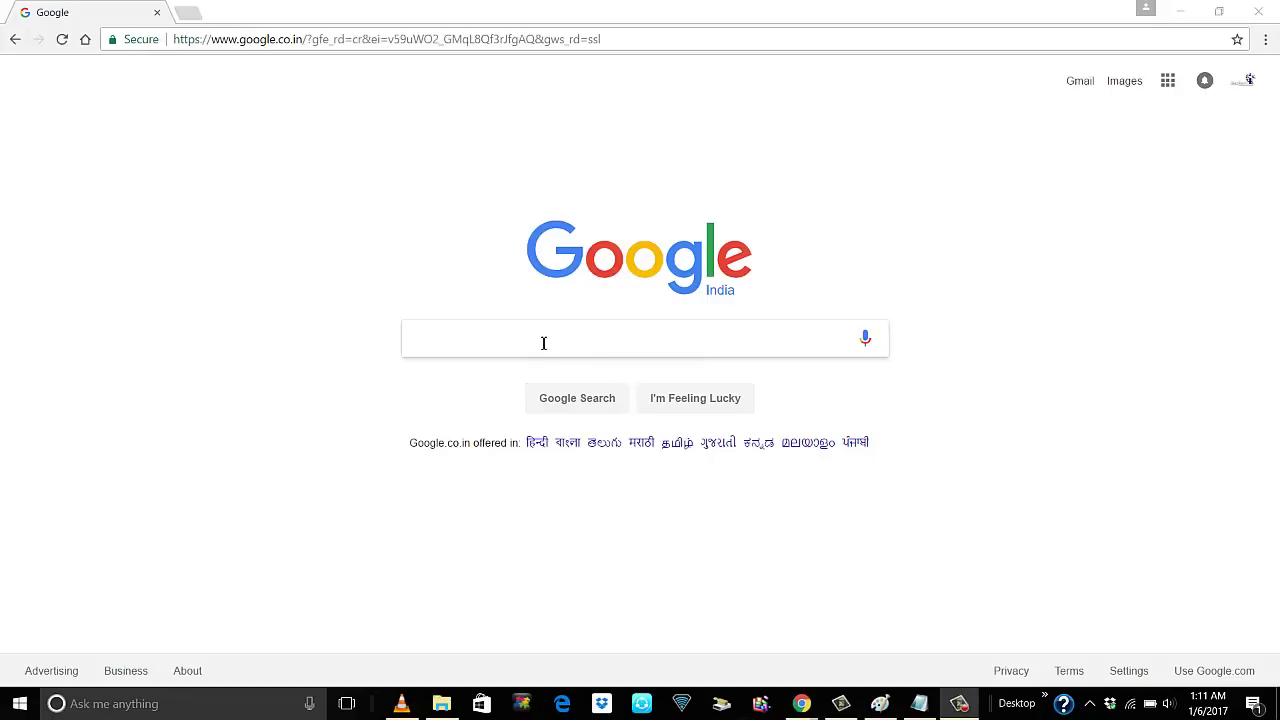
type("https://www.youtube.com/watch?v=3UcZnKI6Ly0")
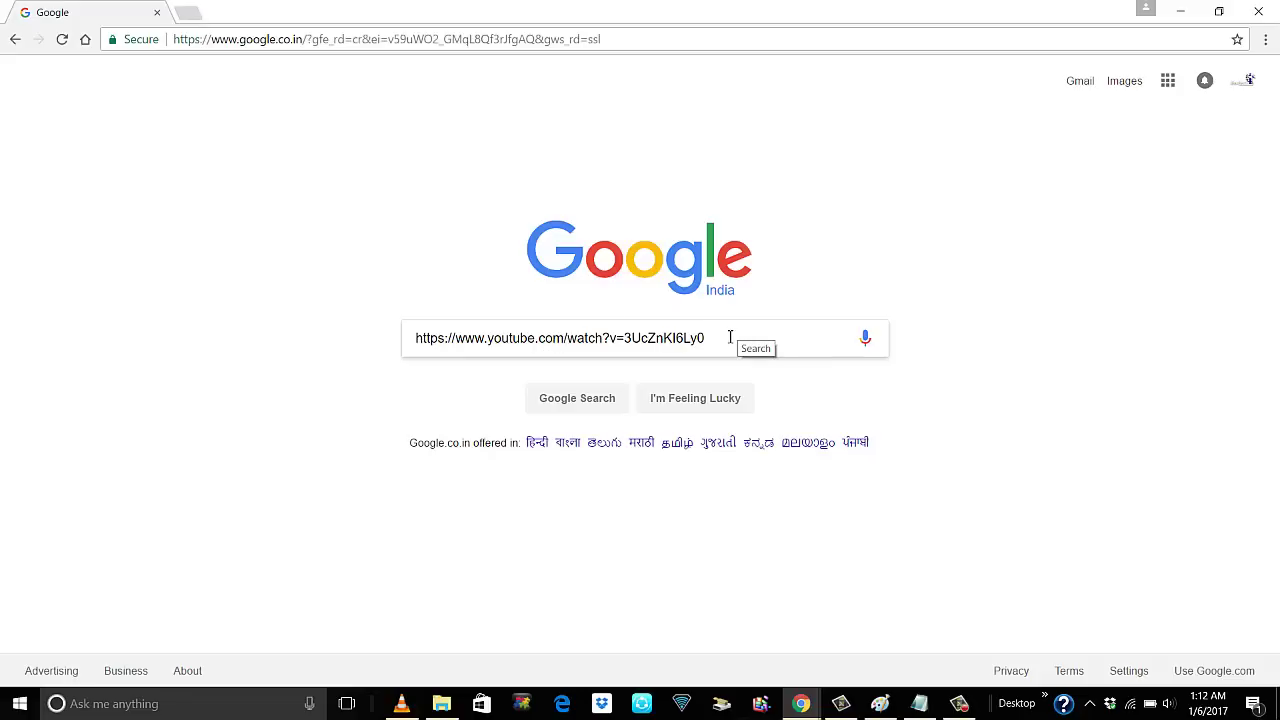
left_click_drag(728, 338, 320, 360)
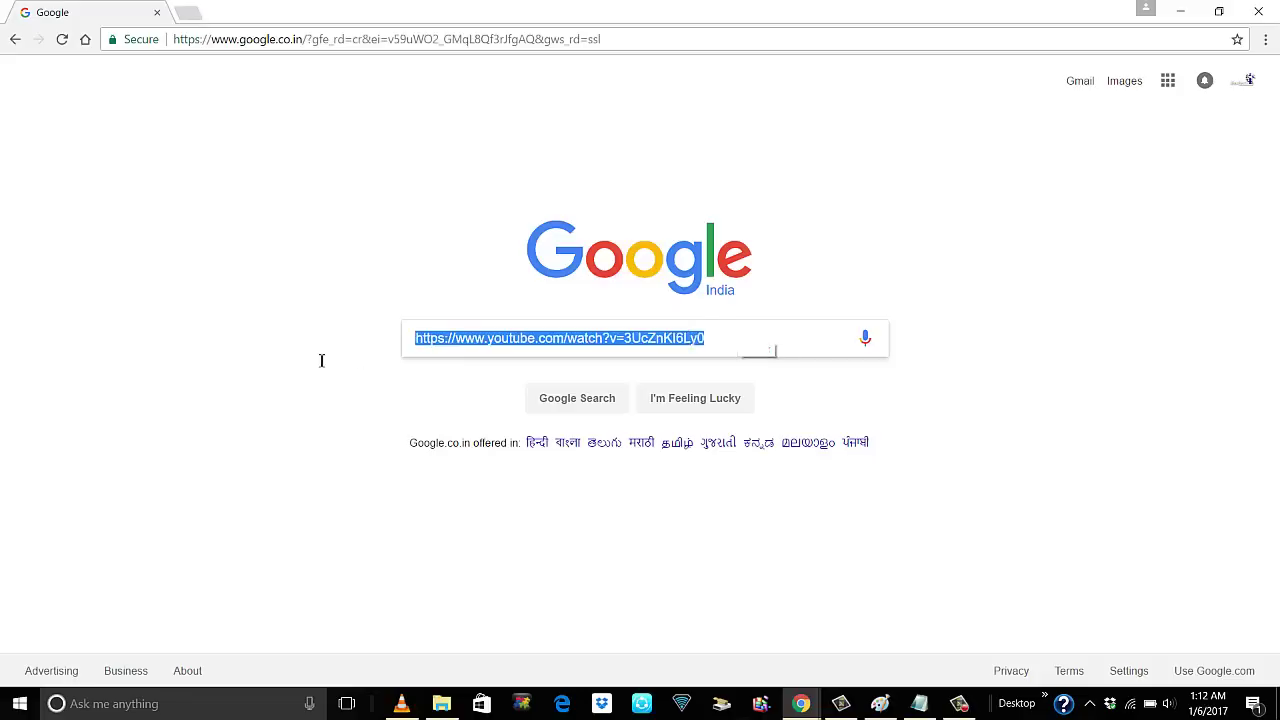
key("BackSpace")
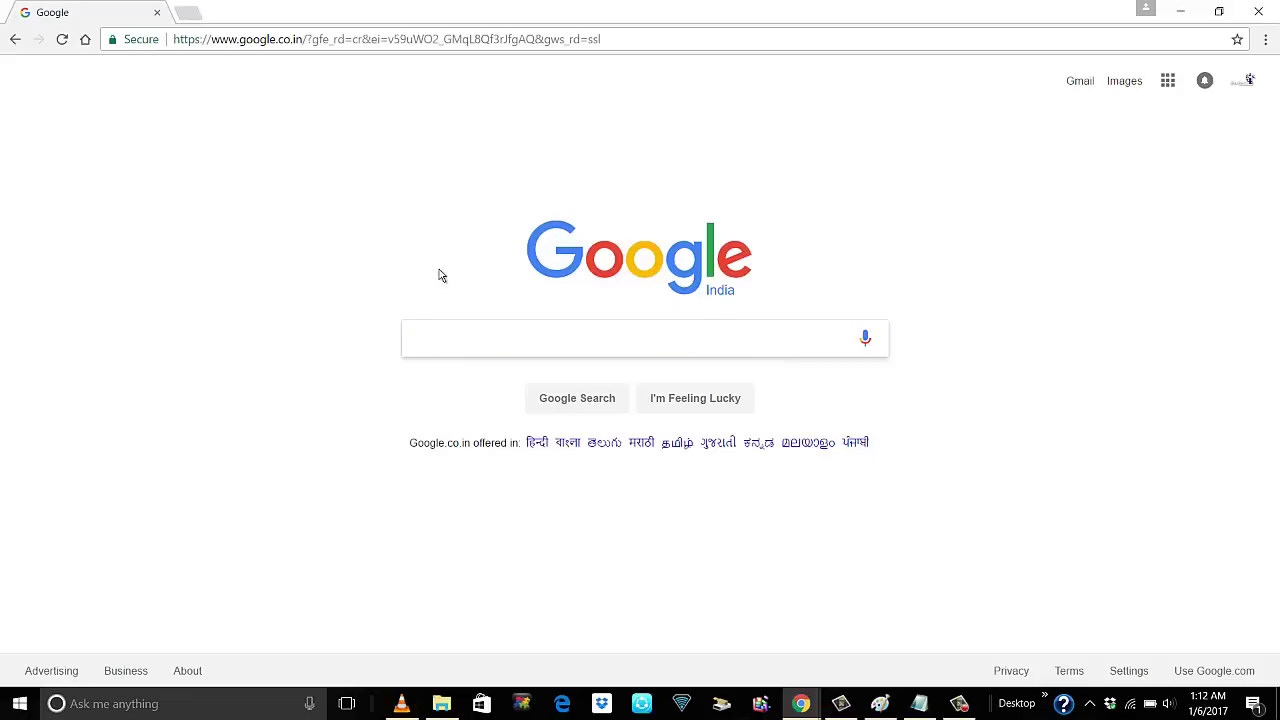
Open the New PF UAN bookmark from the Chrome menu and reload the error page
left_click(1265, 39)
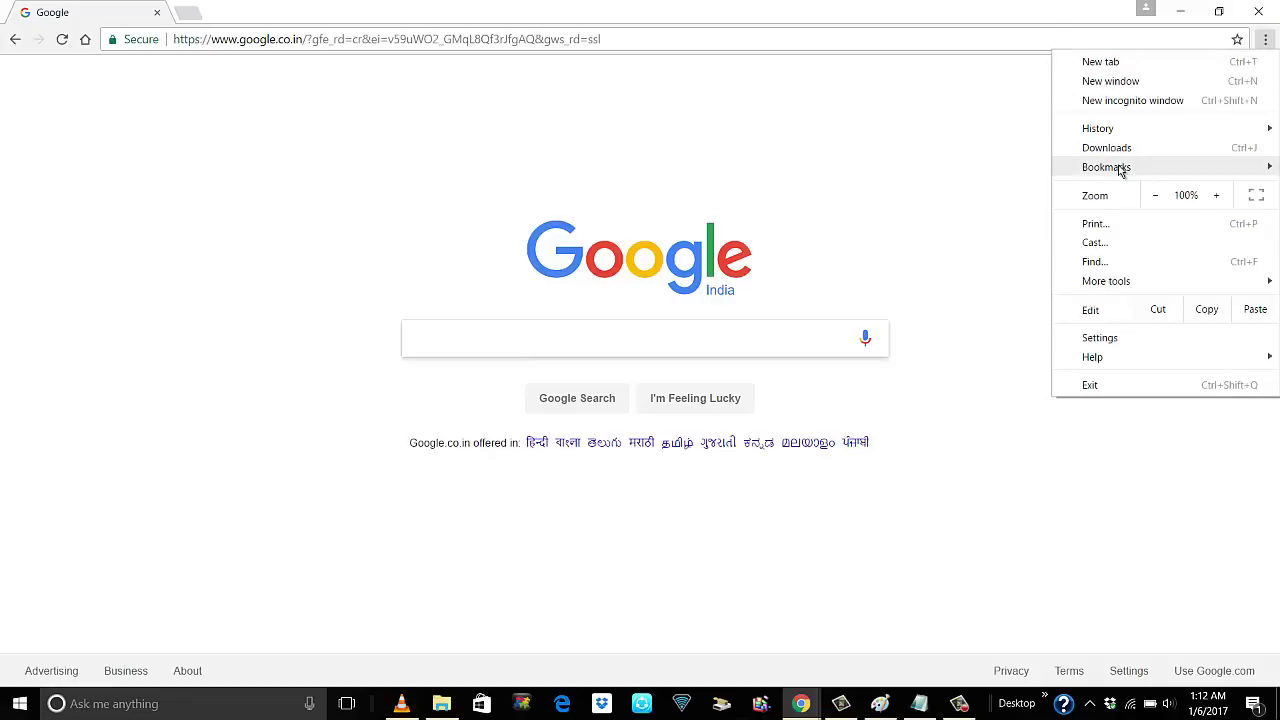
mouse_move(1122, 170)
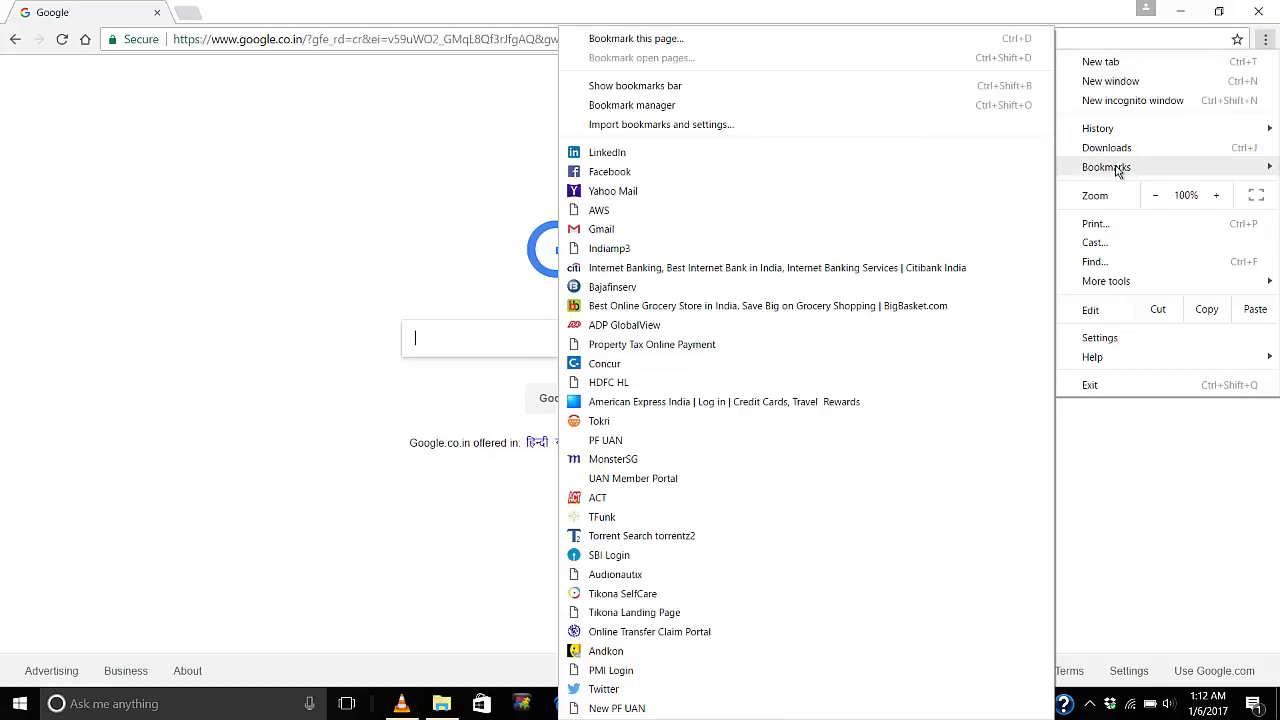
left_click(760, 708)
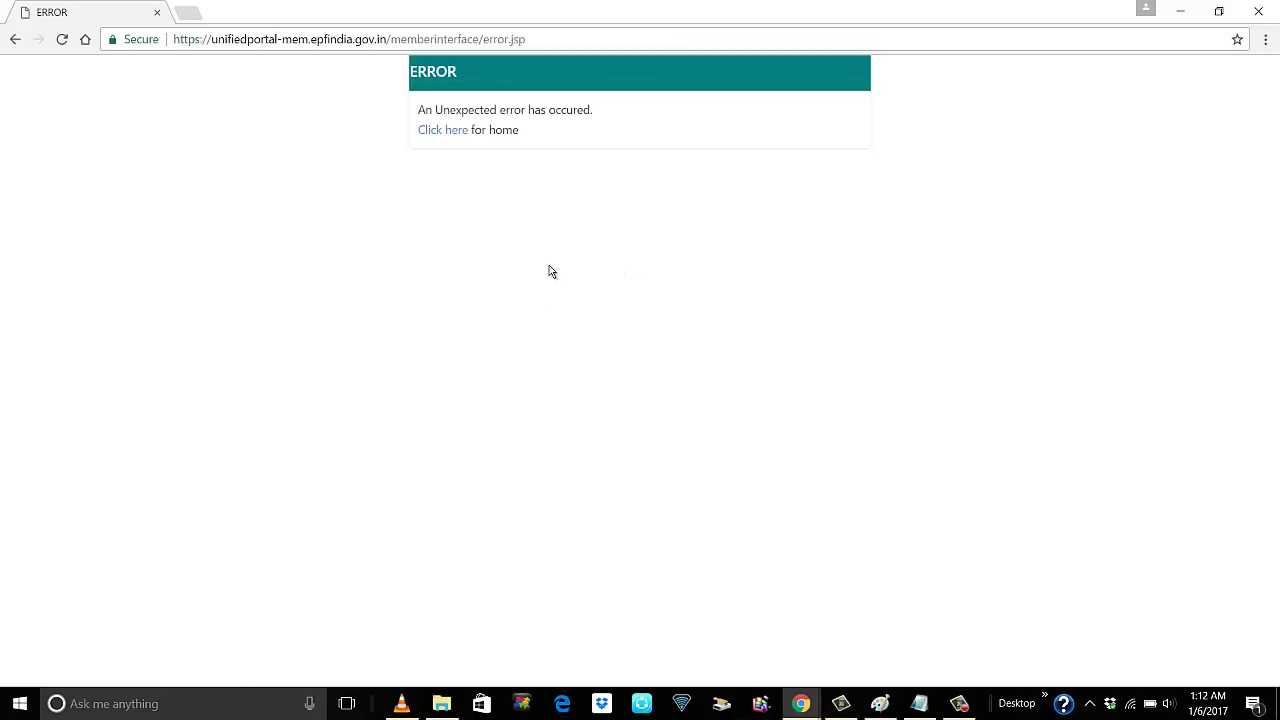
left_click(62, 41)
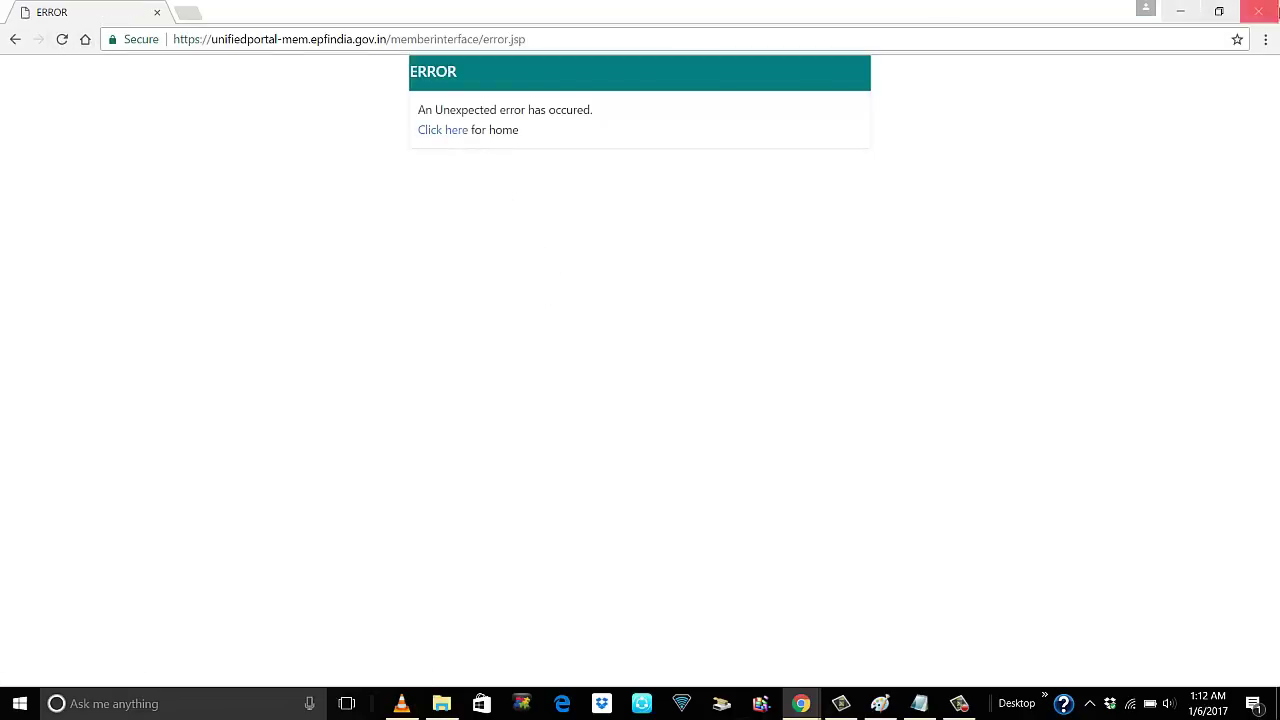
Retry the New PF UAN bookmark and select the page address for editing
left_click(1265, 40)
mouse_move(1143, 169)
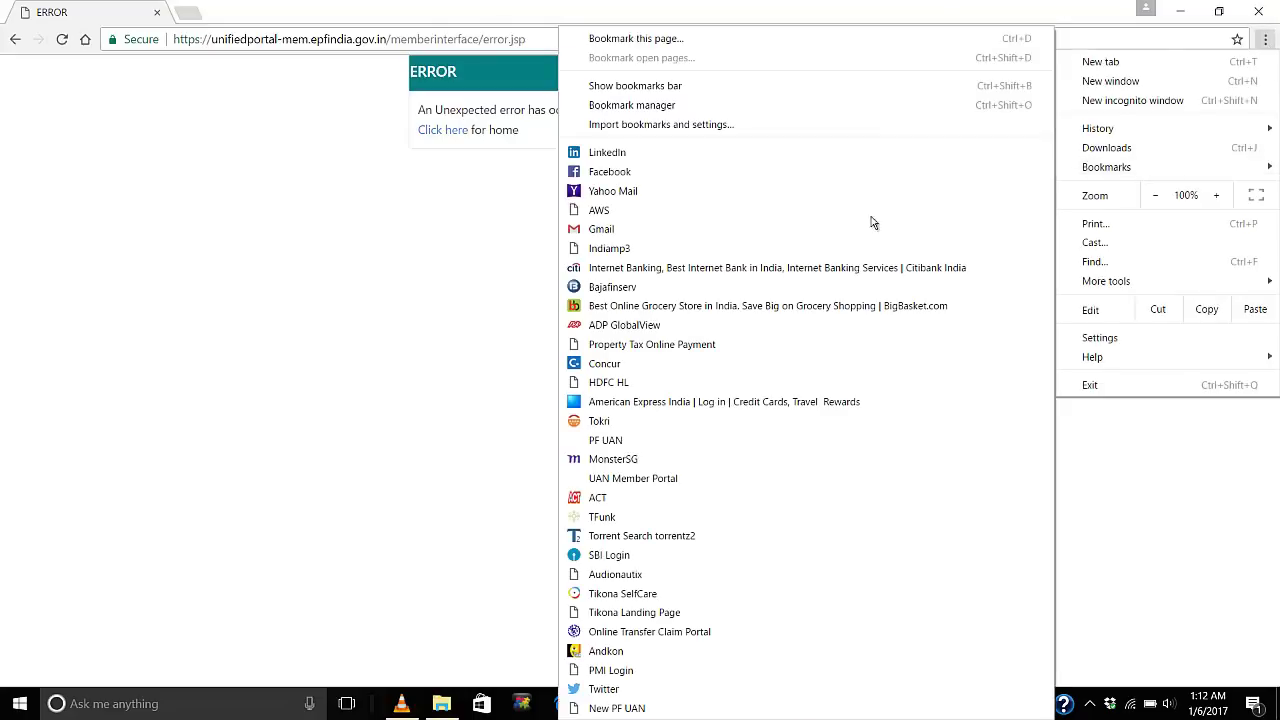
left_click(610, 708)
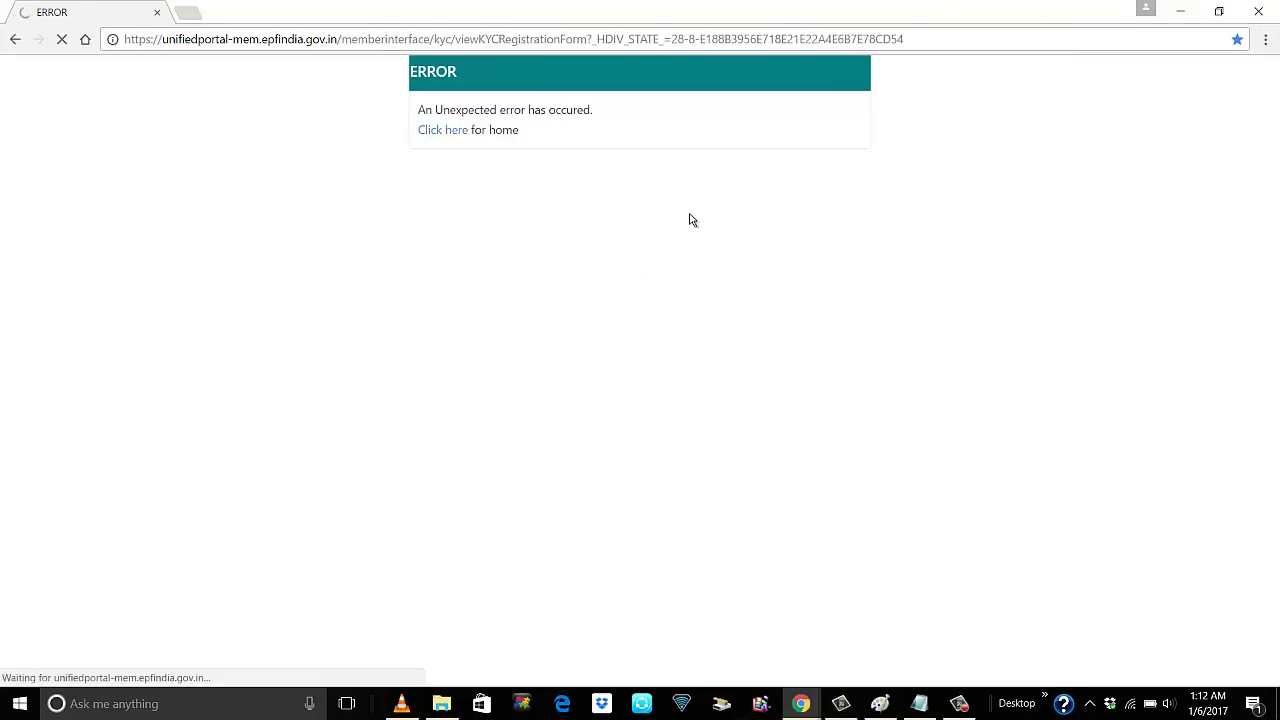
left_click(543, 40)
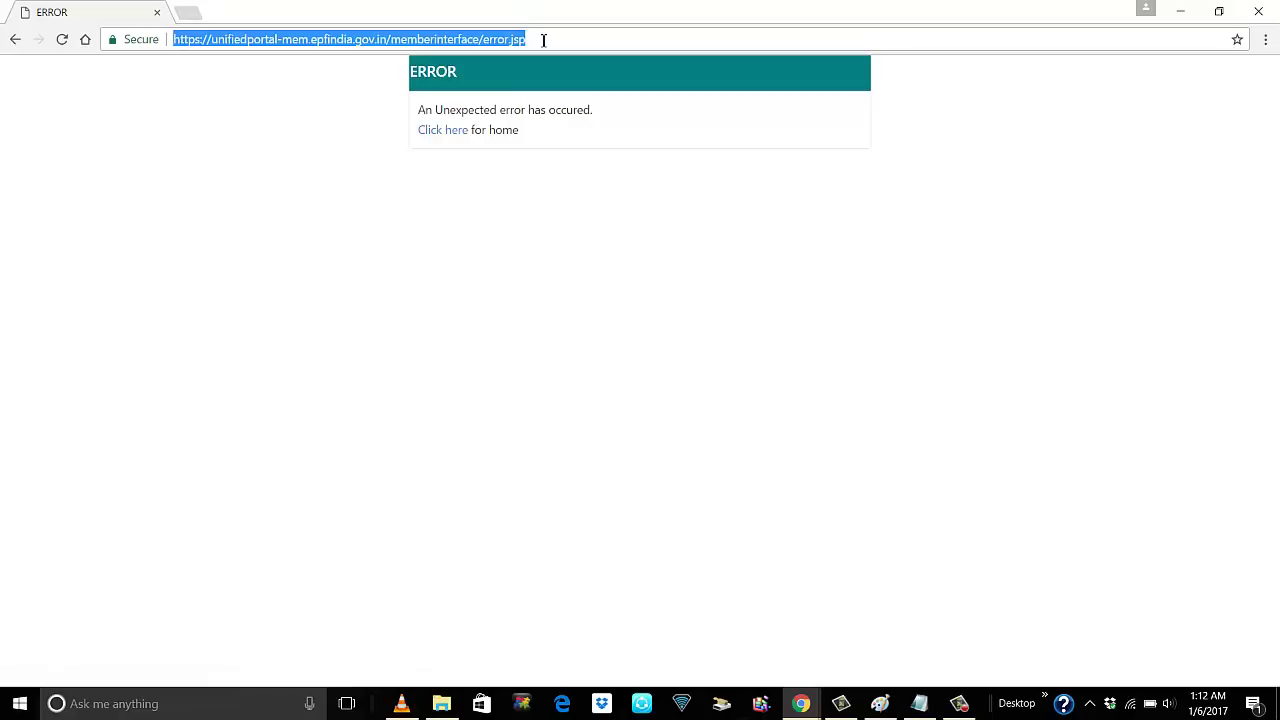
left_click(543, 40)
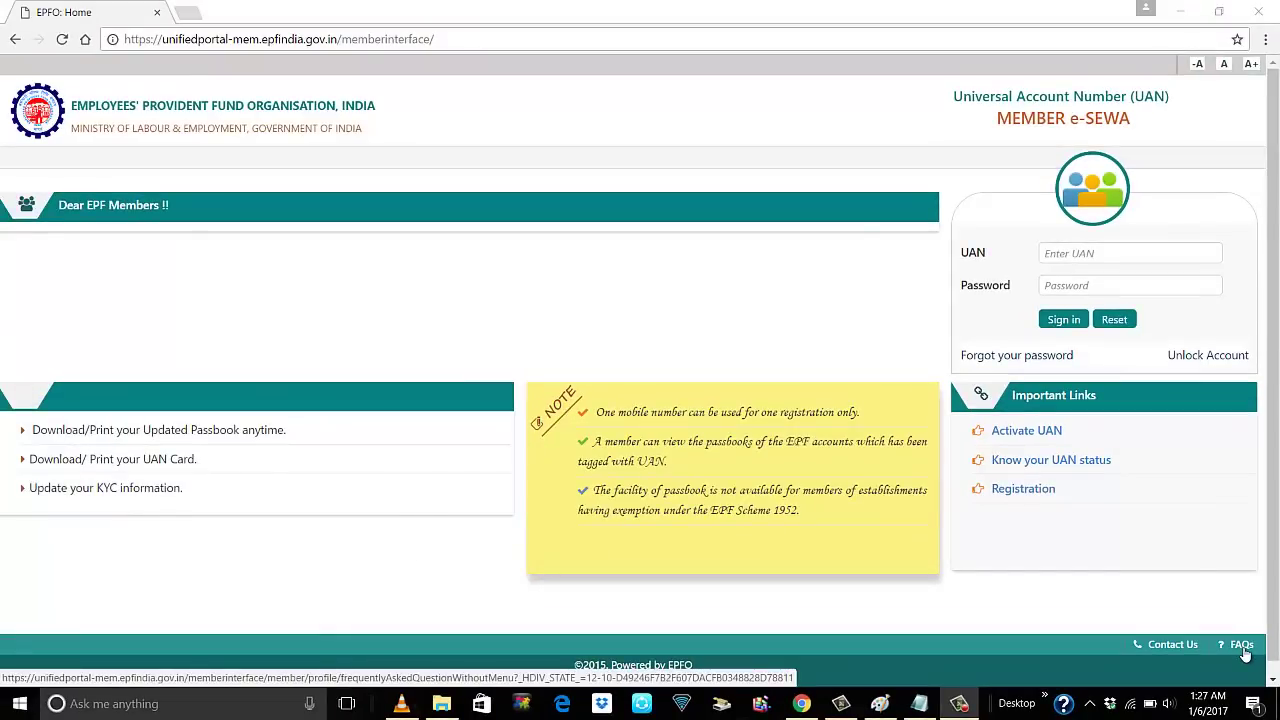
left_click(1243, 646)
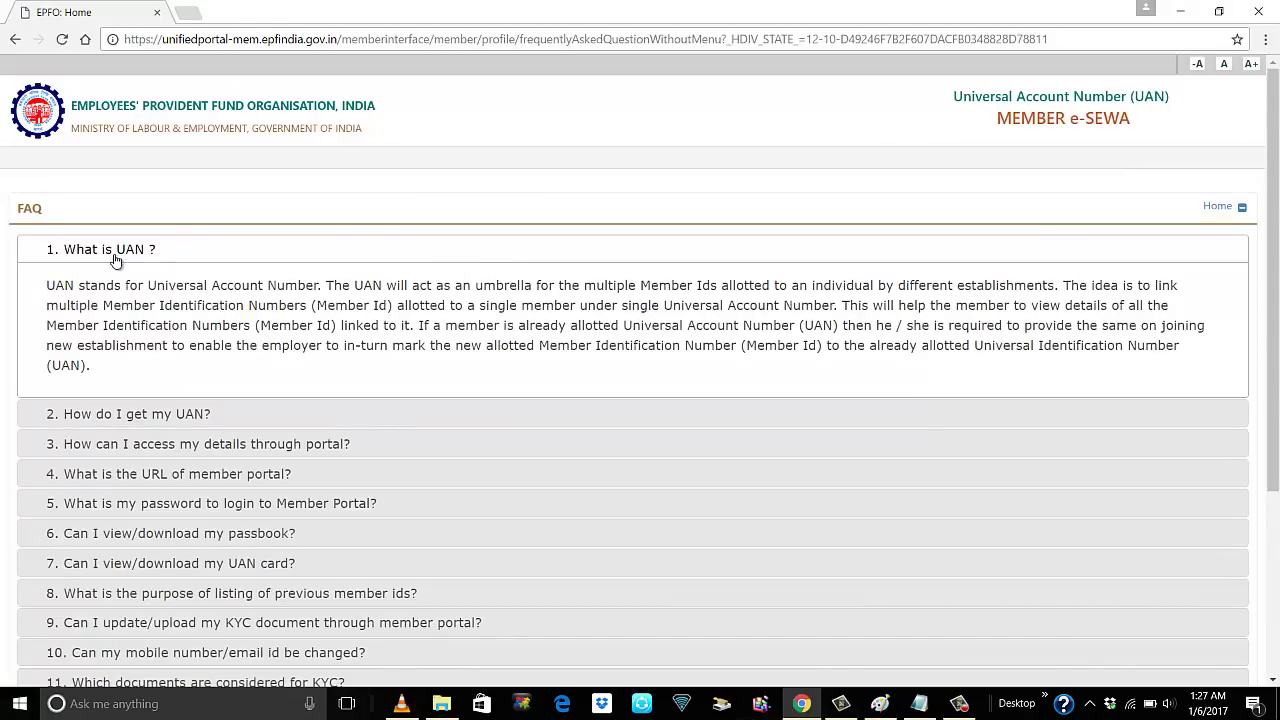
left_click(170, 414)
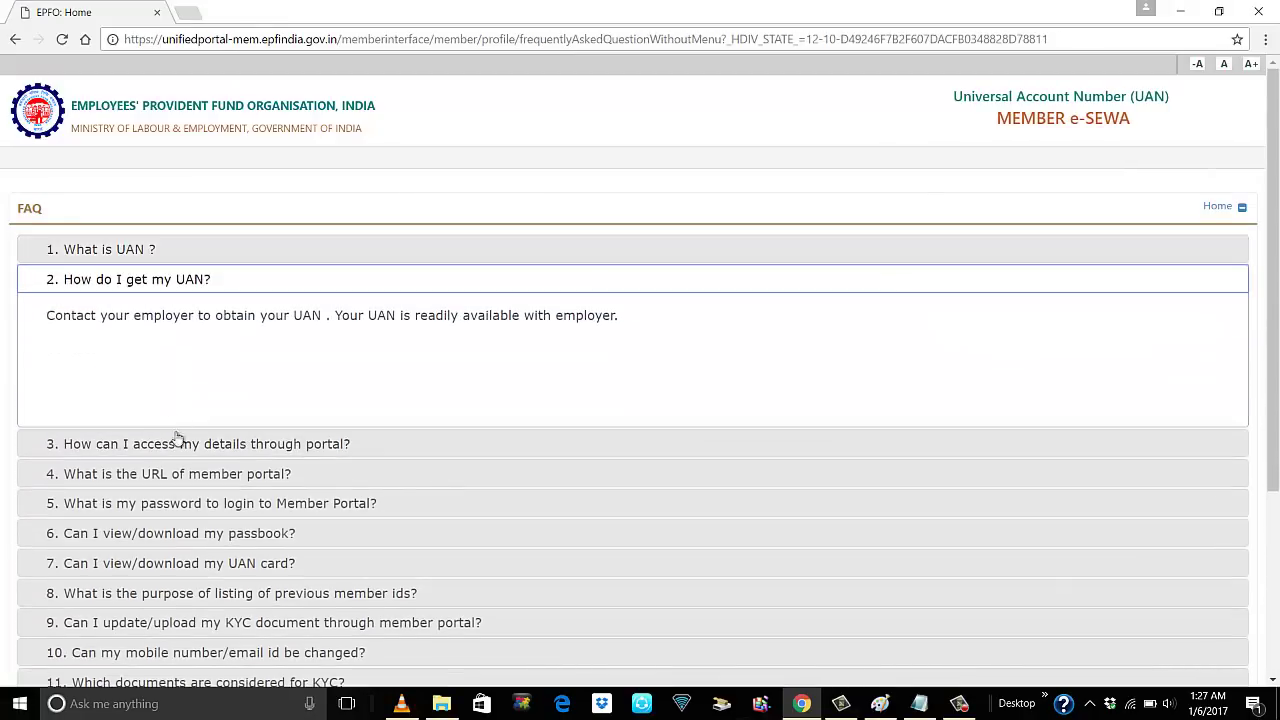
scroll(195, 489, "down", 2)
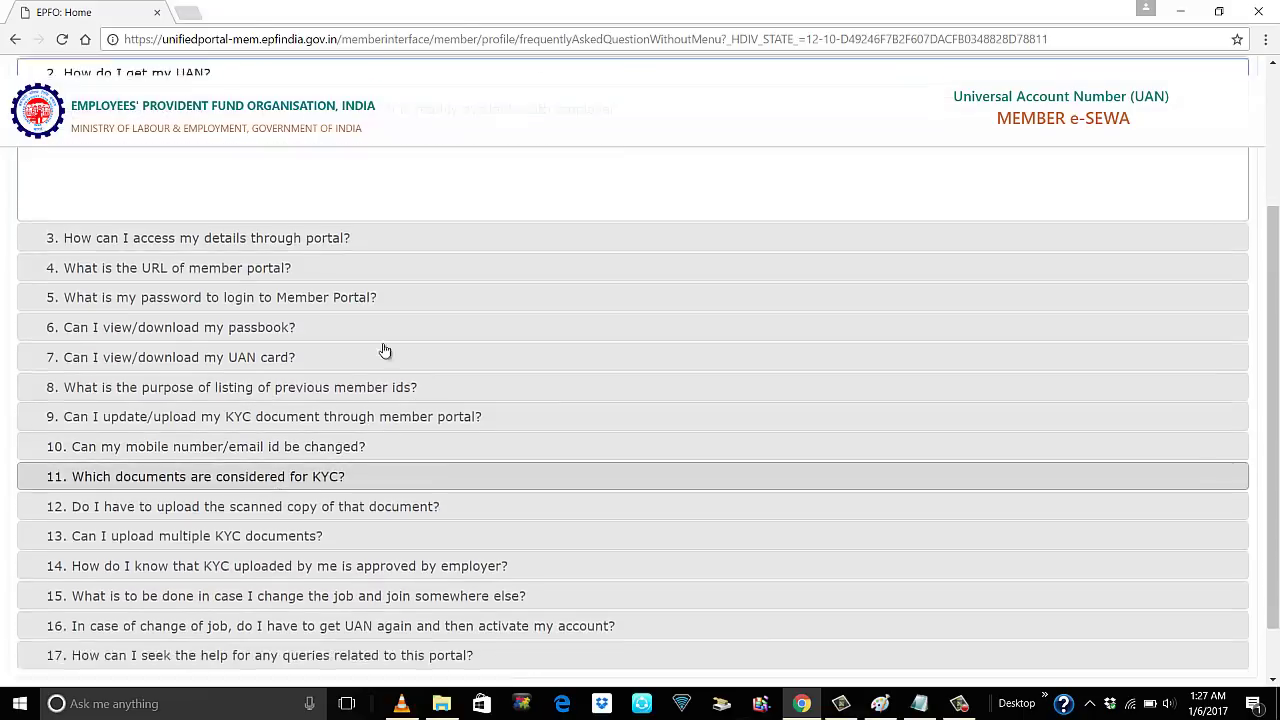
scroll(889, 404, "up", 2)
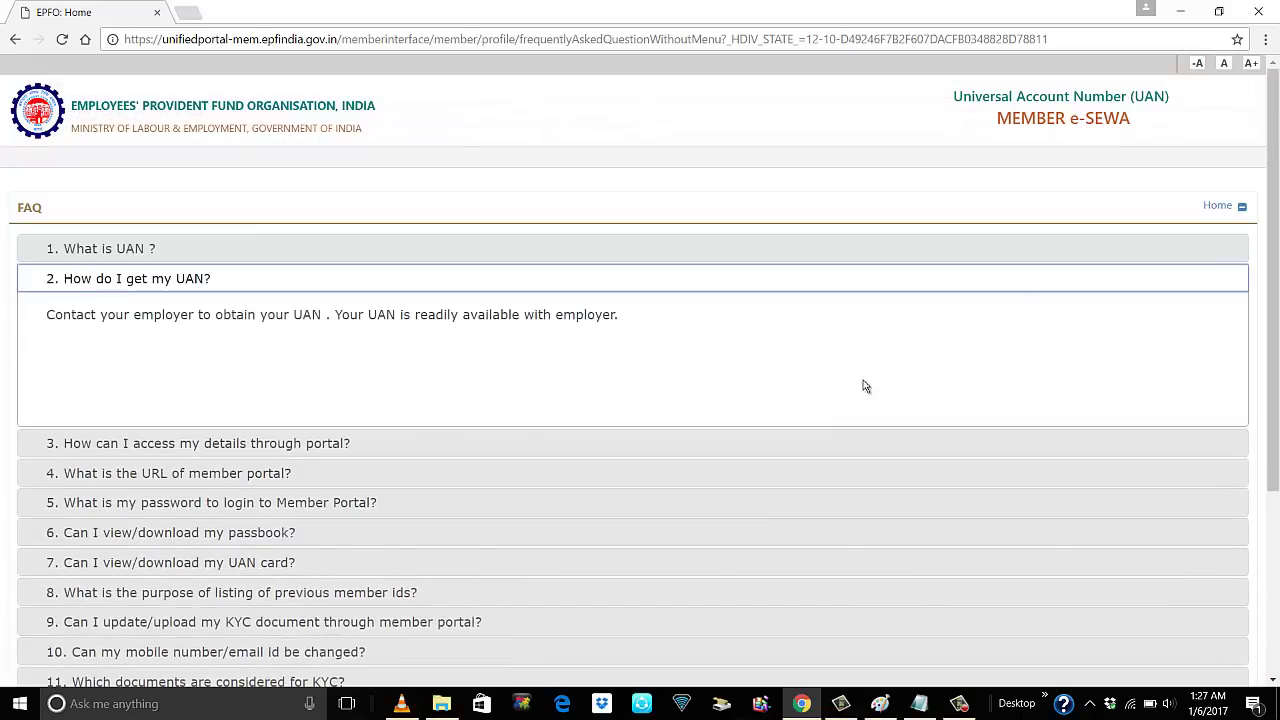
left_click(1220, 208)
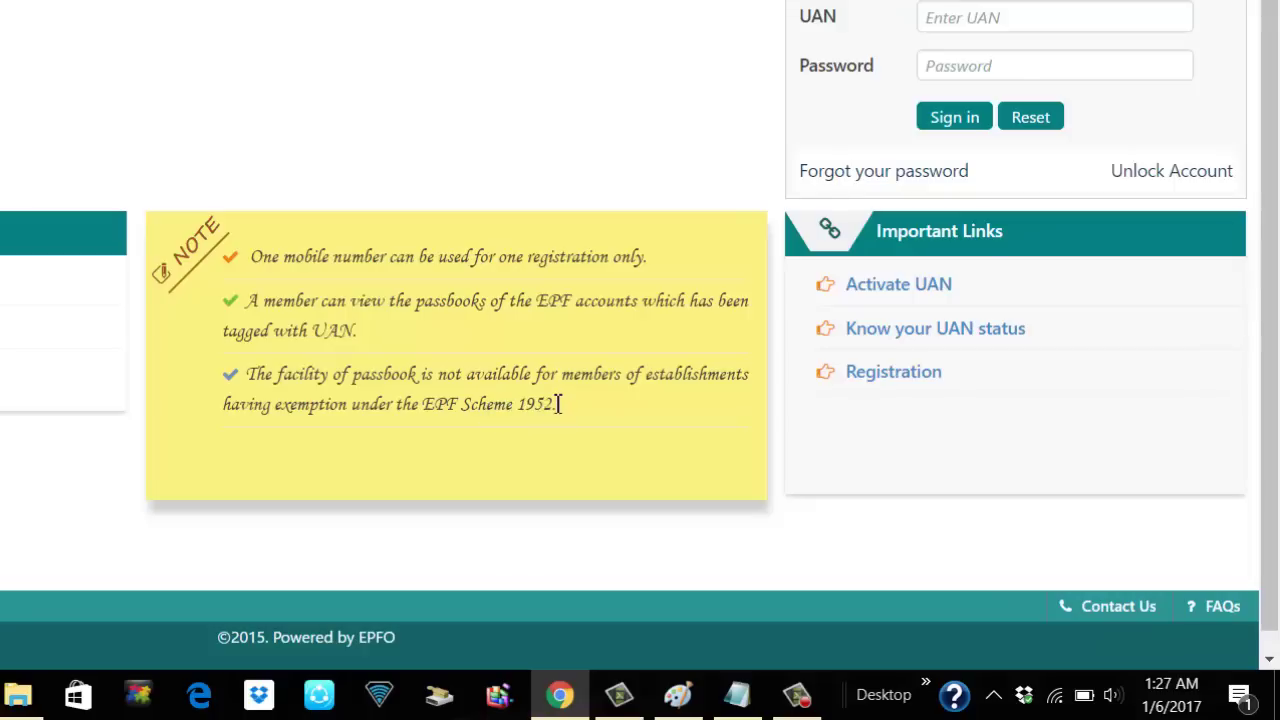
left_click_drag(558, 405, 252, 384)
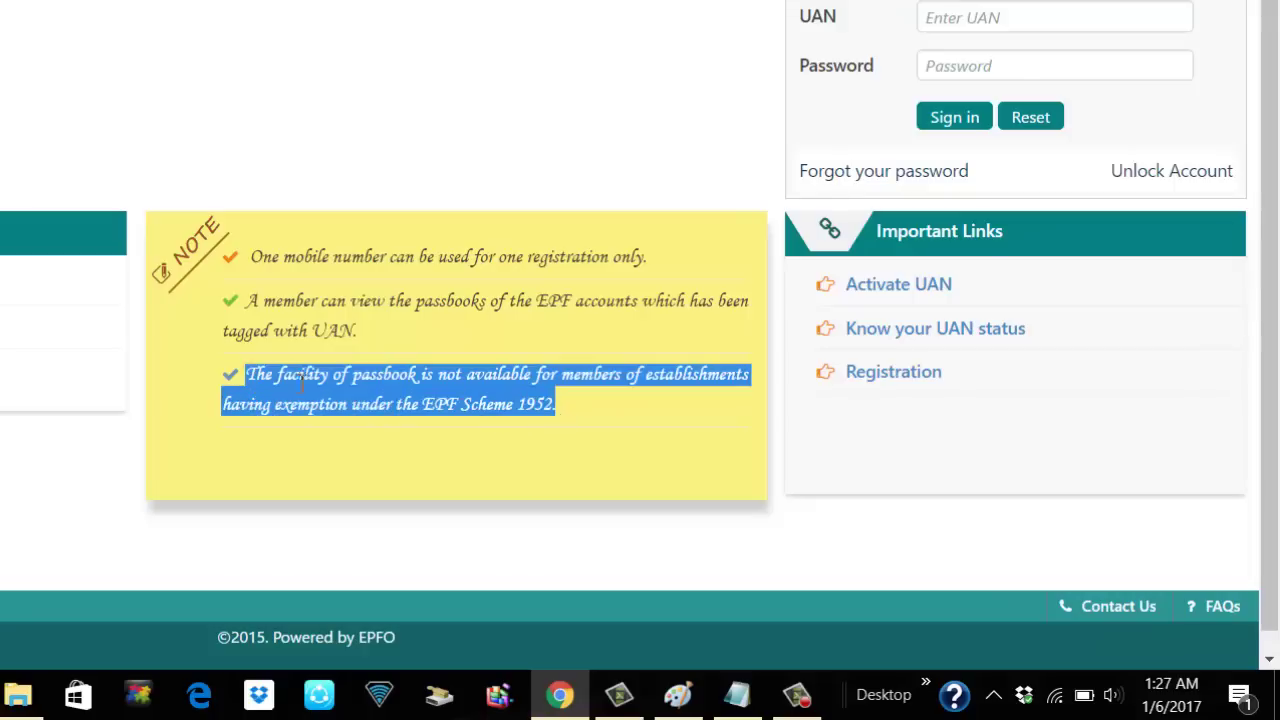
left_click(573, 408)
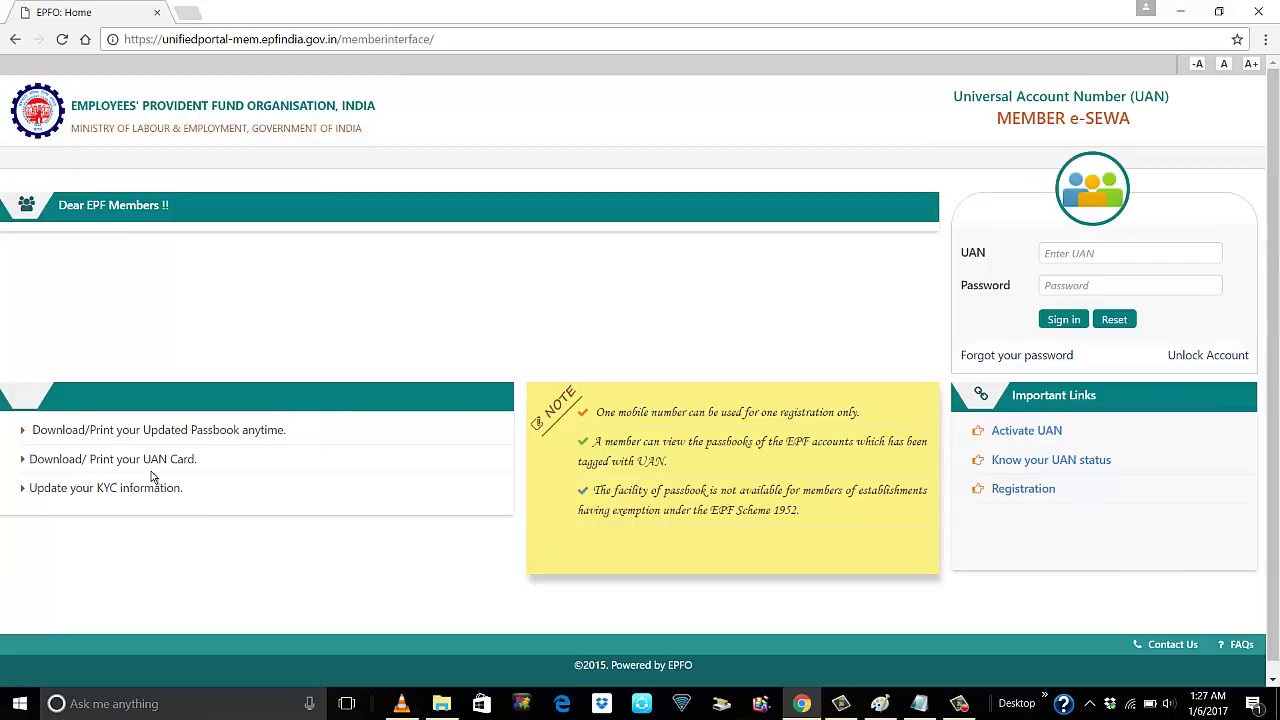
left_click_drag(77, 457, 4, 462)
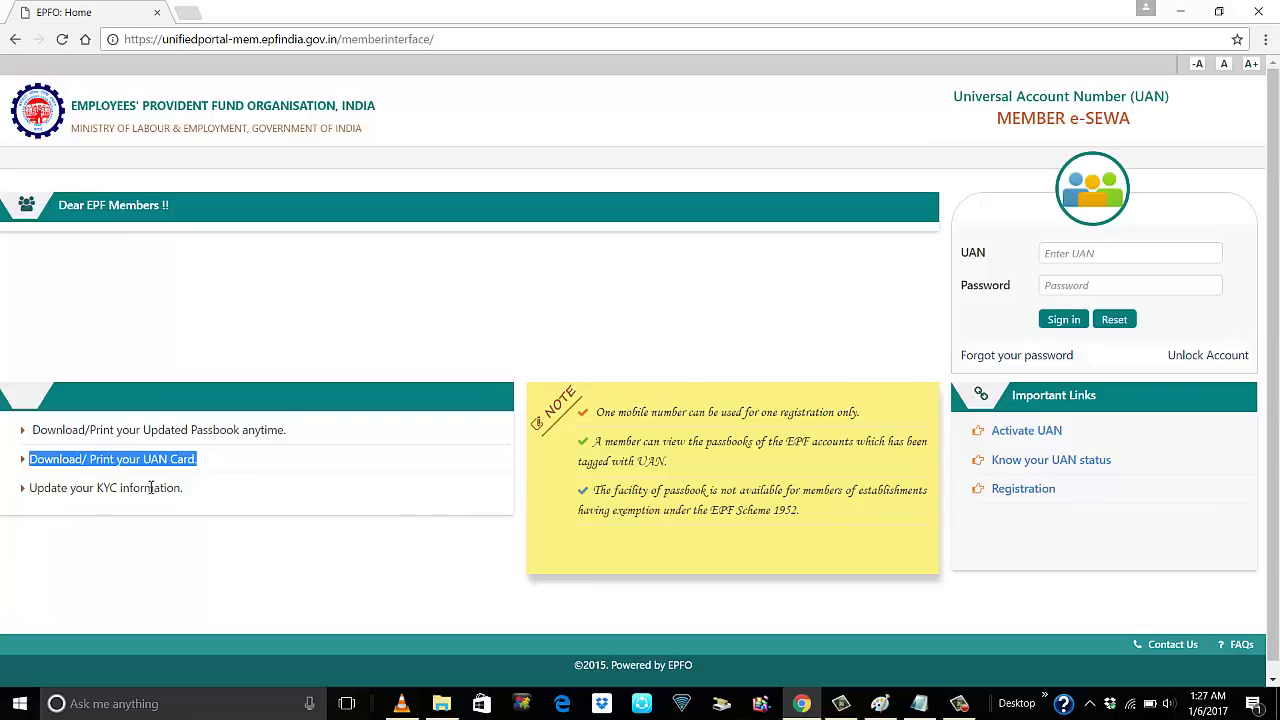
left_click_drag(192, 490, 24, 490)
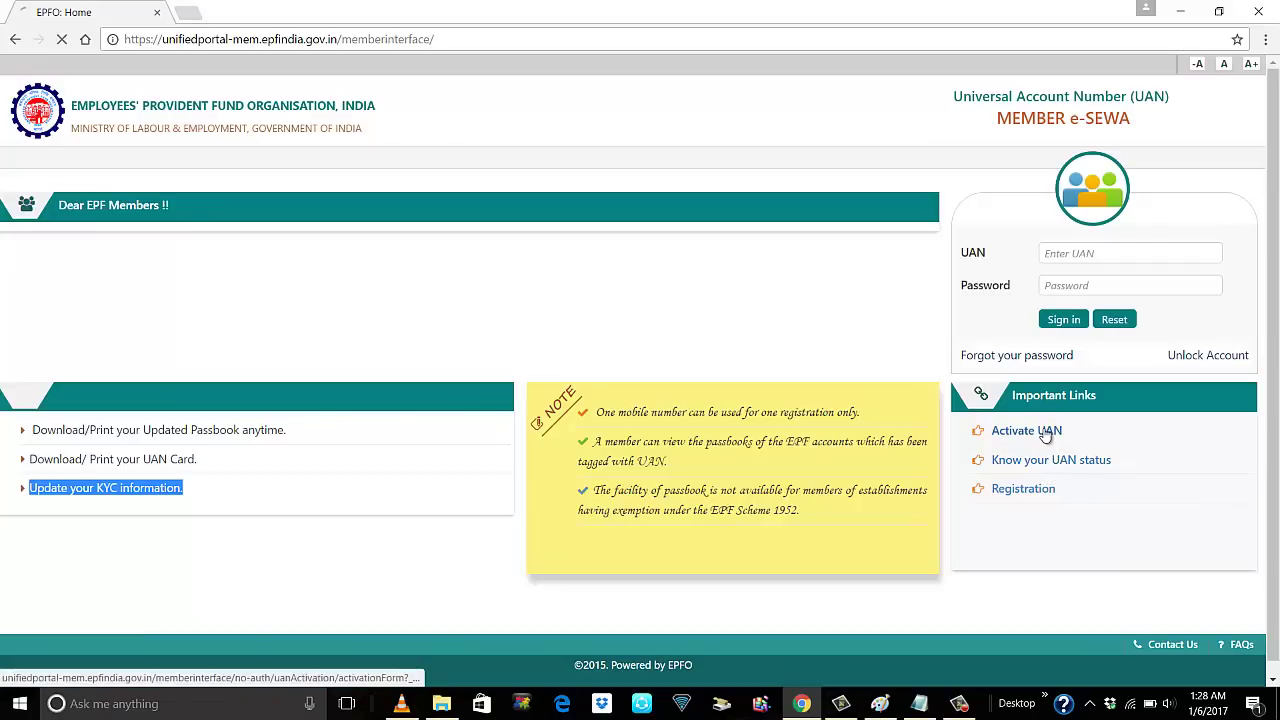
Look at the UAN activation and Know Your UAN forms, returning home after each
left_click(1046, 432)
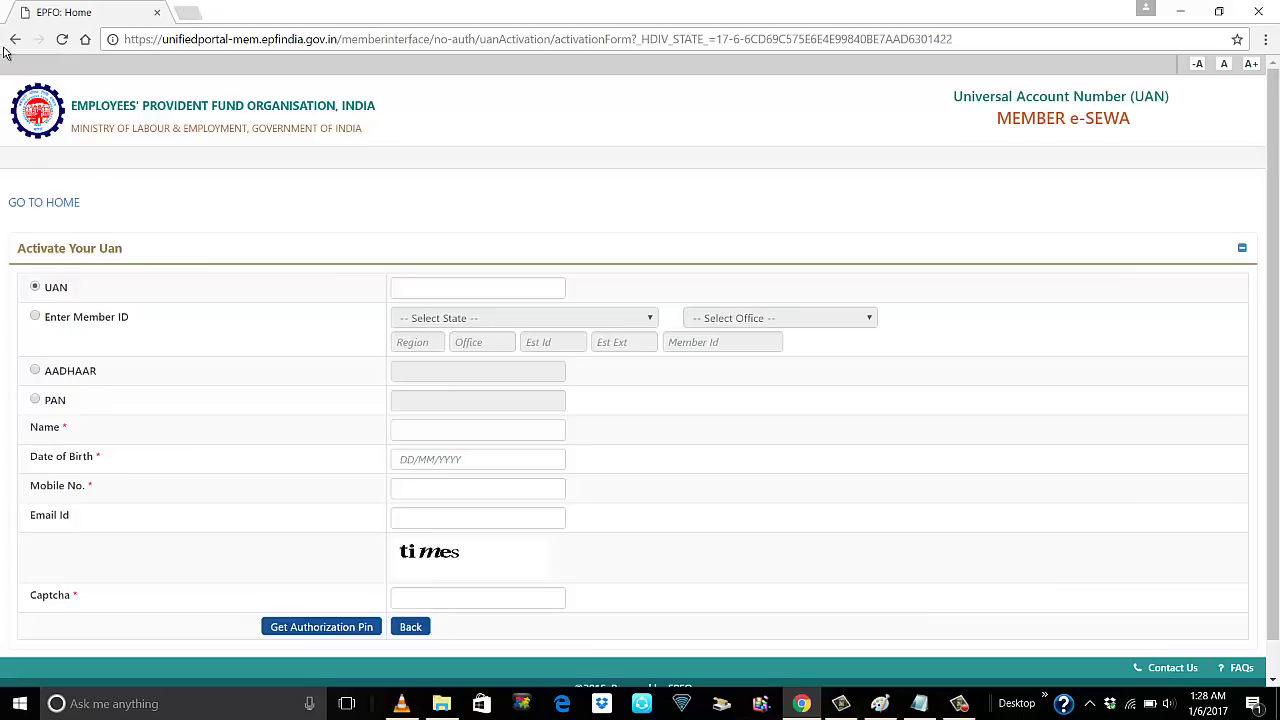
left_click(55, 205)
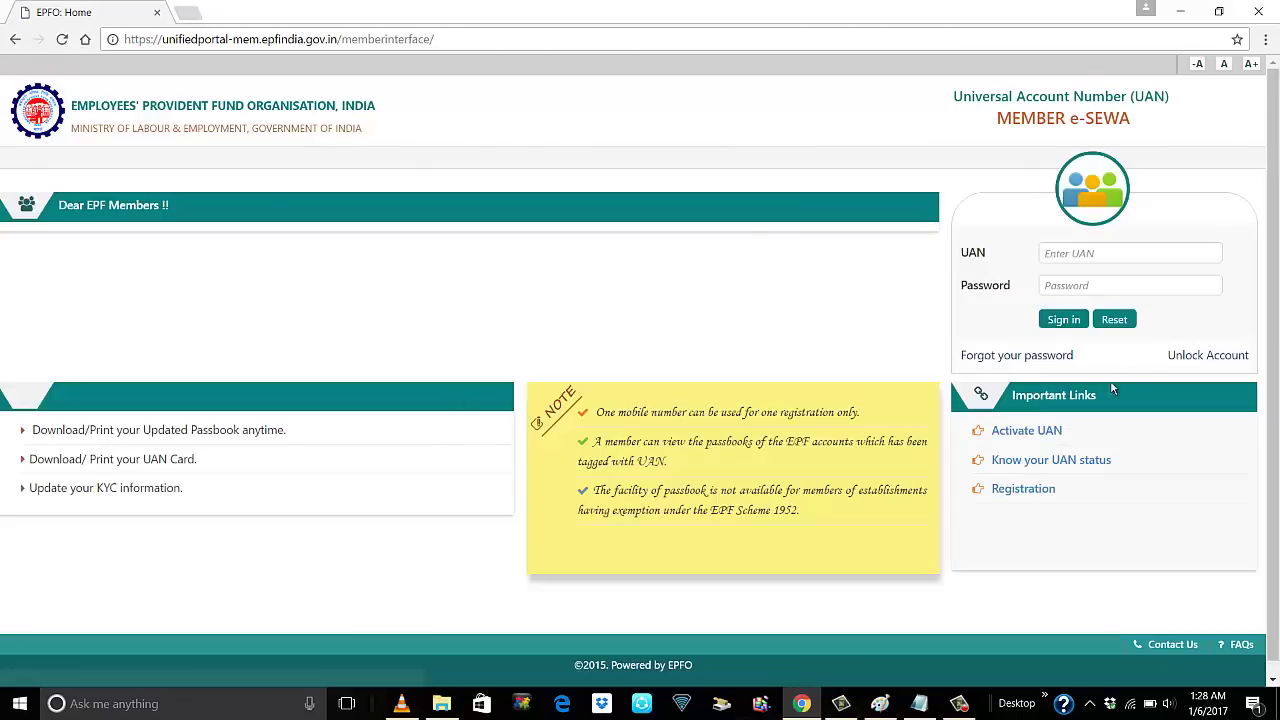
left_click(1087, 471)
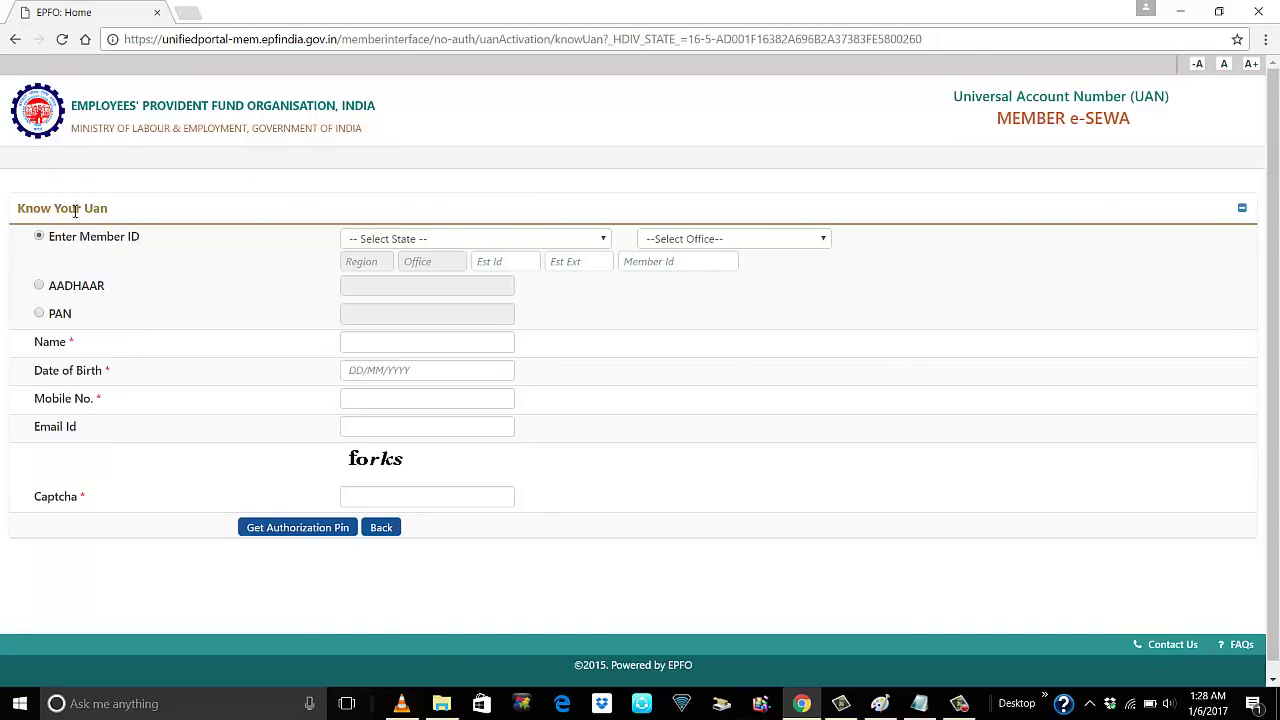
left_click(15, 39)
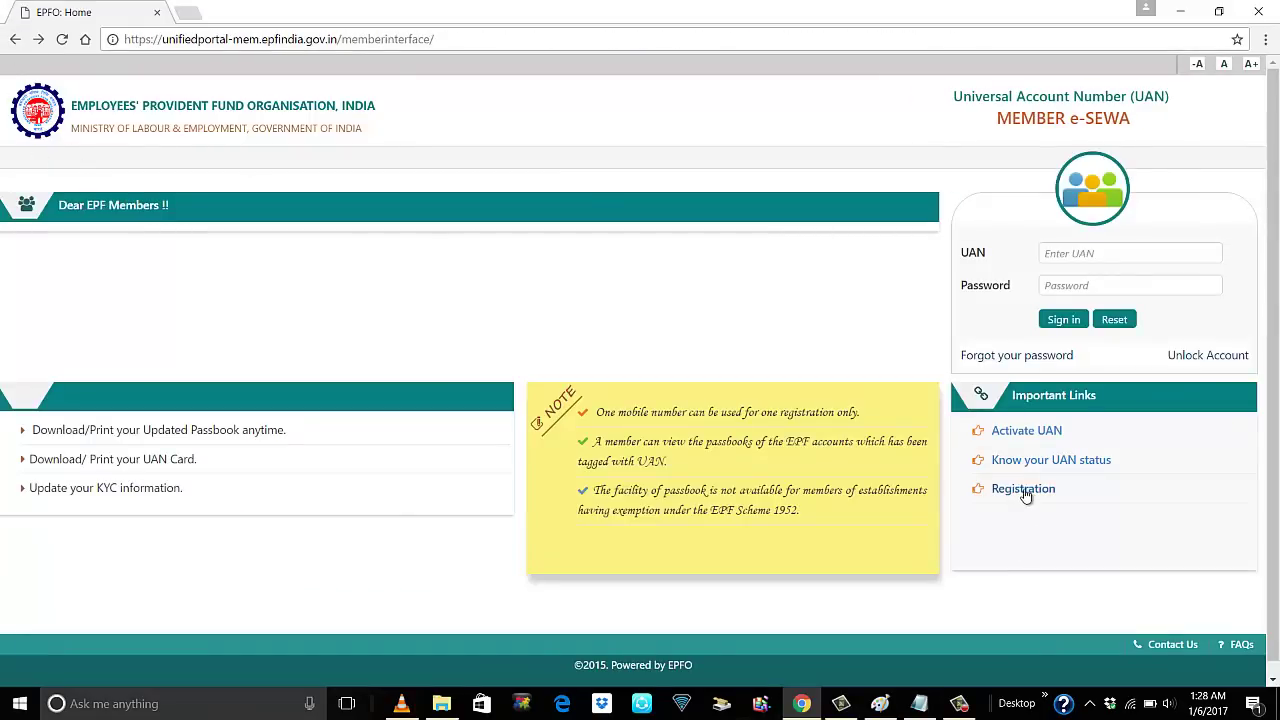
Scroll through the new member Registration form down to the captcha, then go back
left_click(1024, 491)
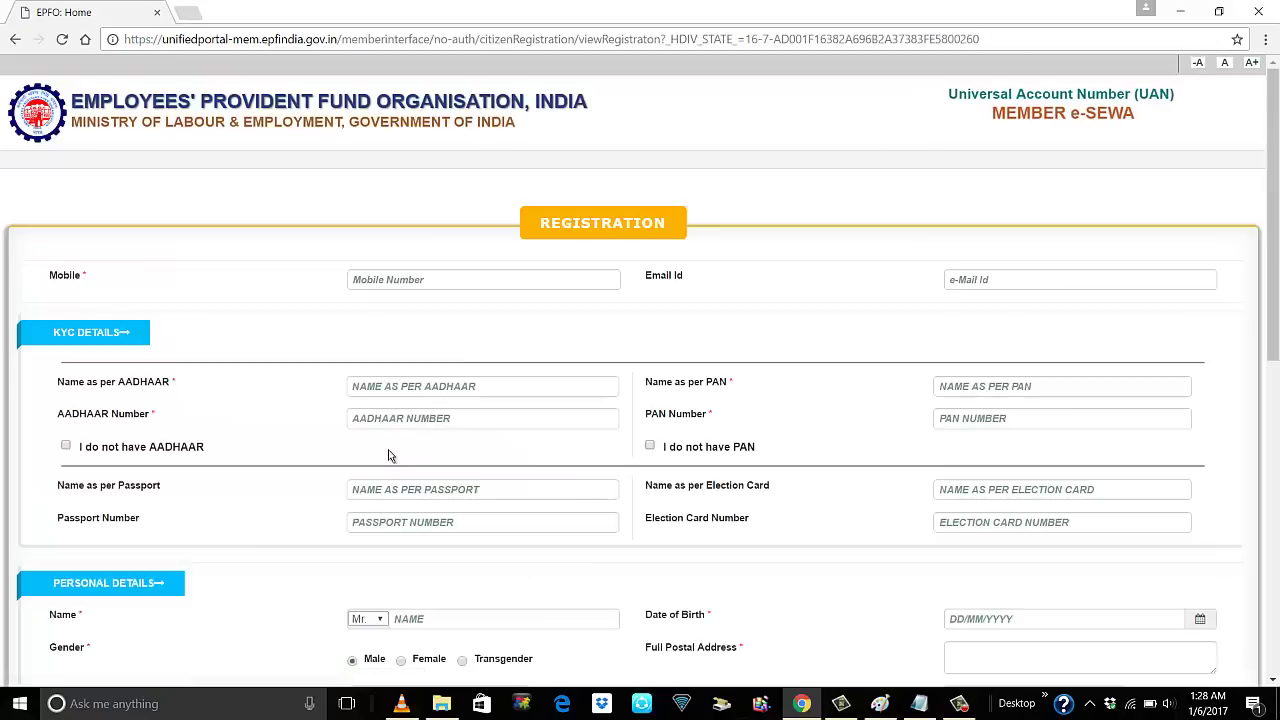
scroll(534, 380, "down", 4)
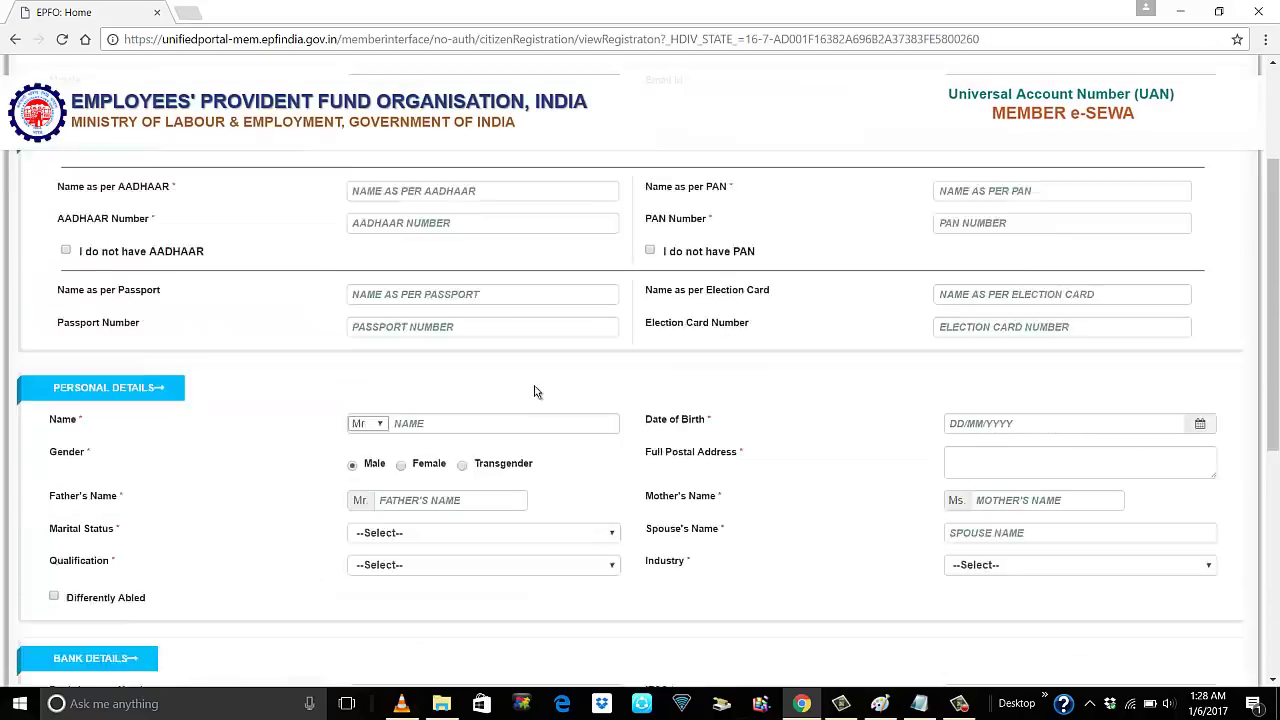
scroll(537, 403, "up", 2)
scroll(537, 403, "down", 3)
scroll(537, 403, "down", 2)
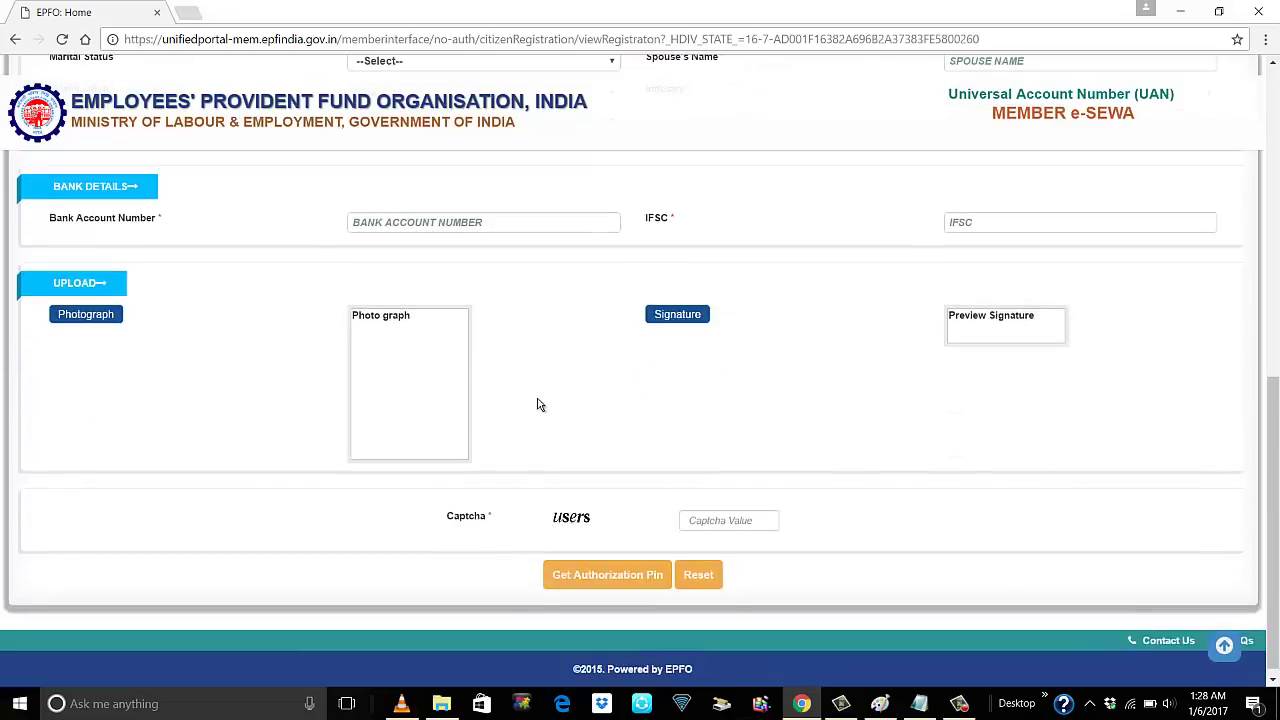
scroll(537, 403, "up", 7)
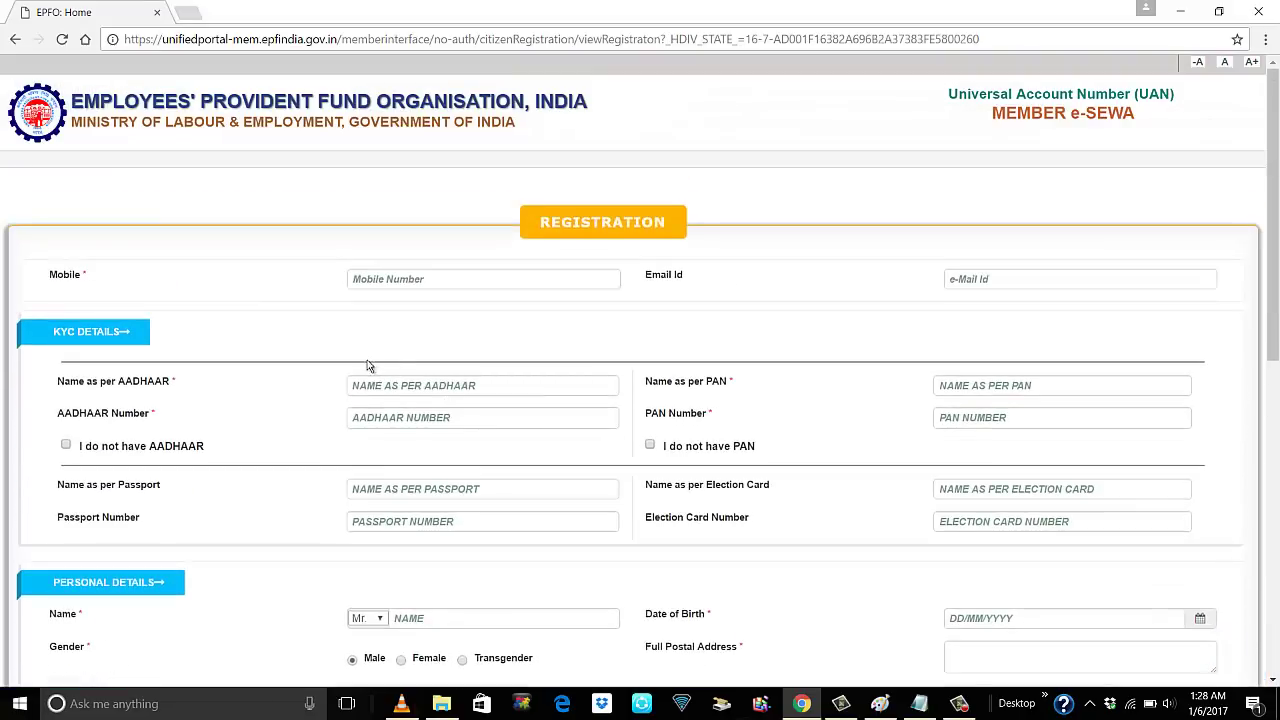
left_click(16, 44)
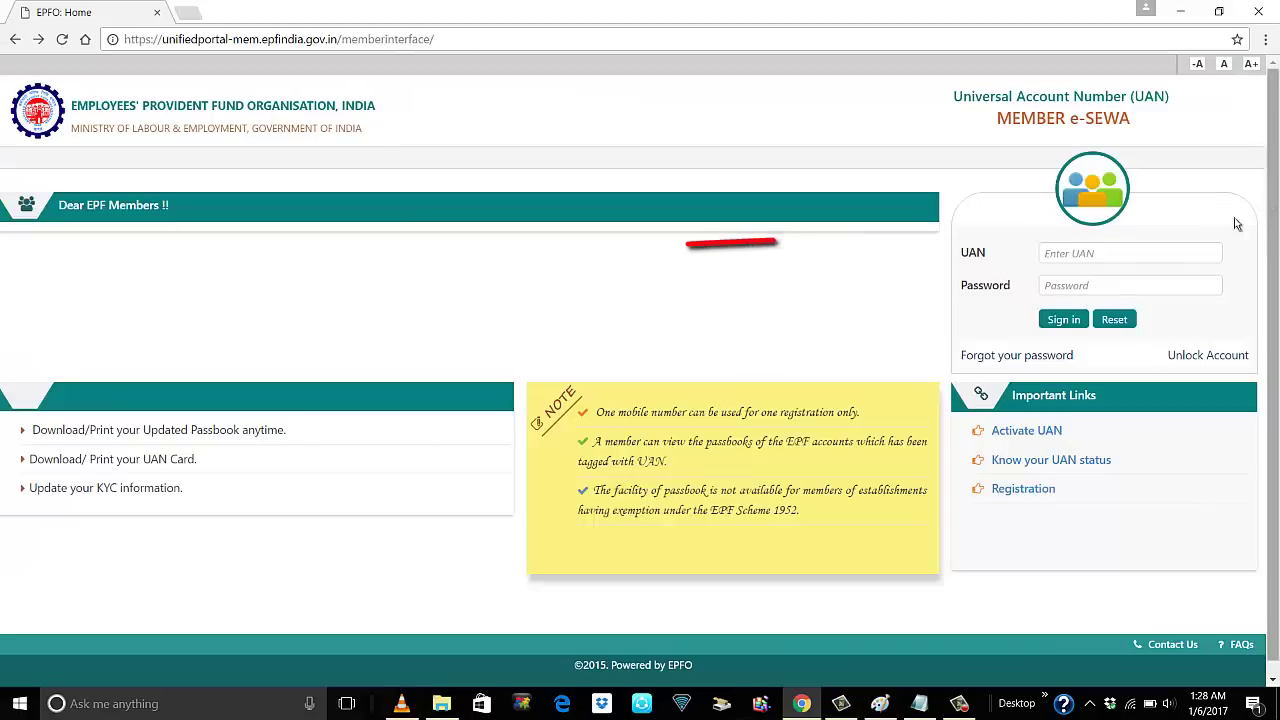
Enter the member's UAN and account password and sign in to the dashboard
left_click(1129, 252)
type("10")
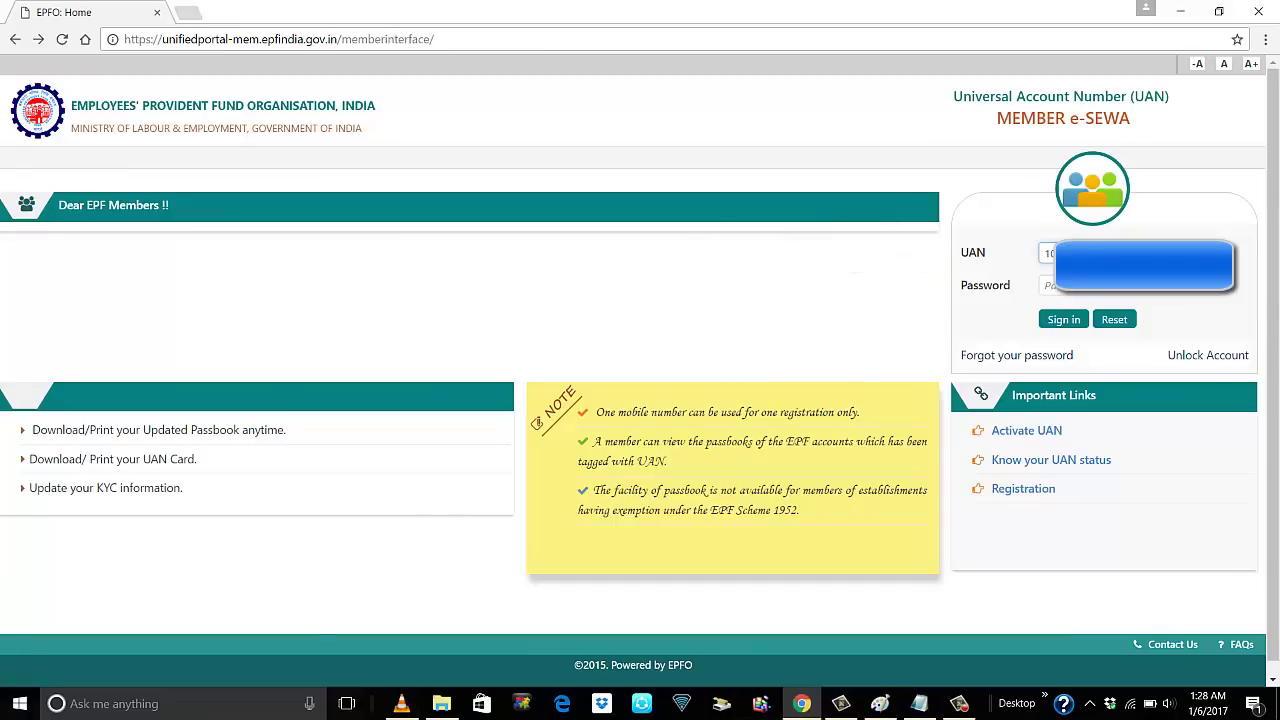
left_click(1163, 293)
key("BackSpace")
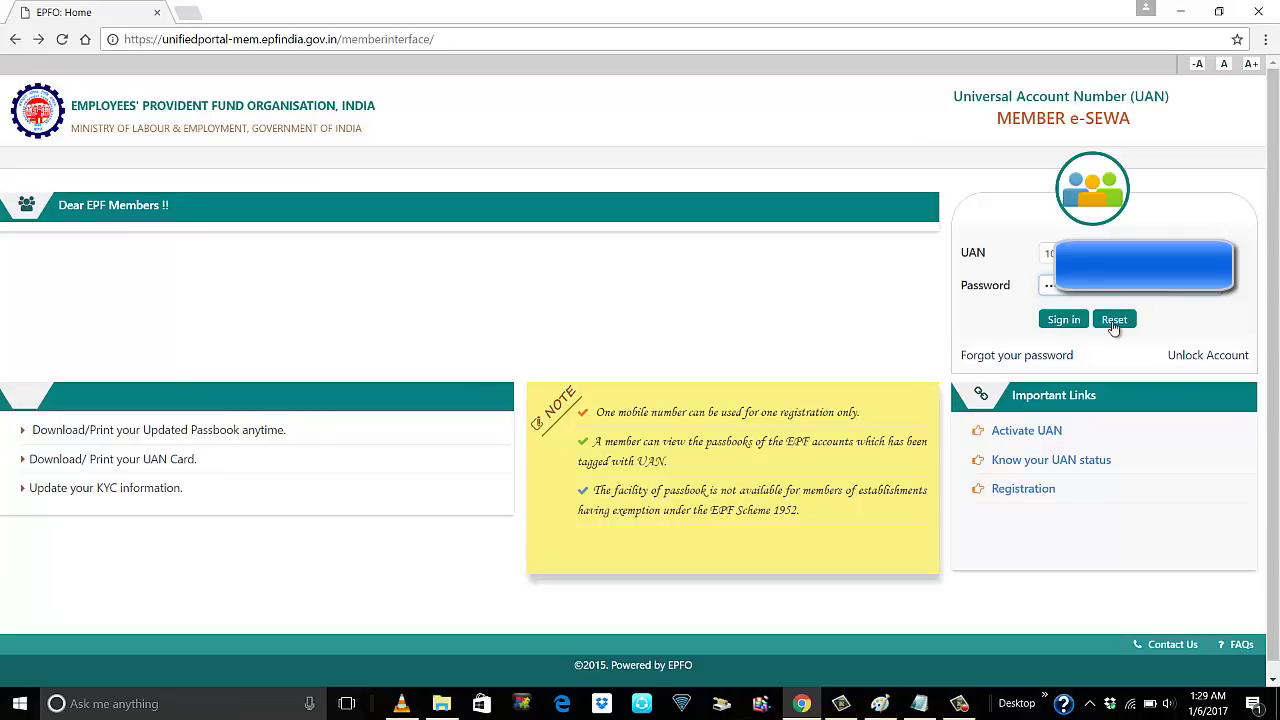
left_click(1066, 321)
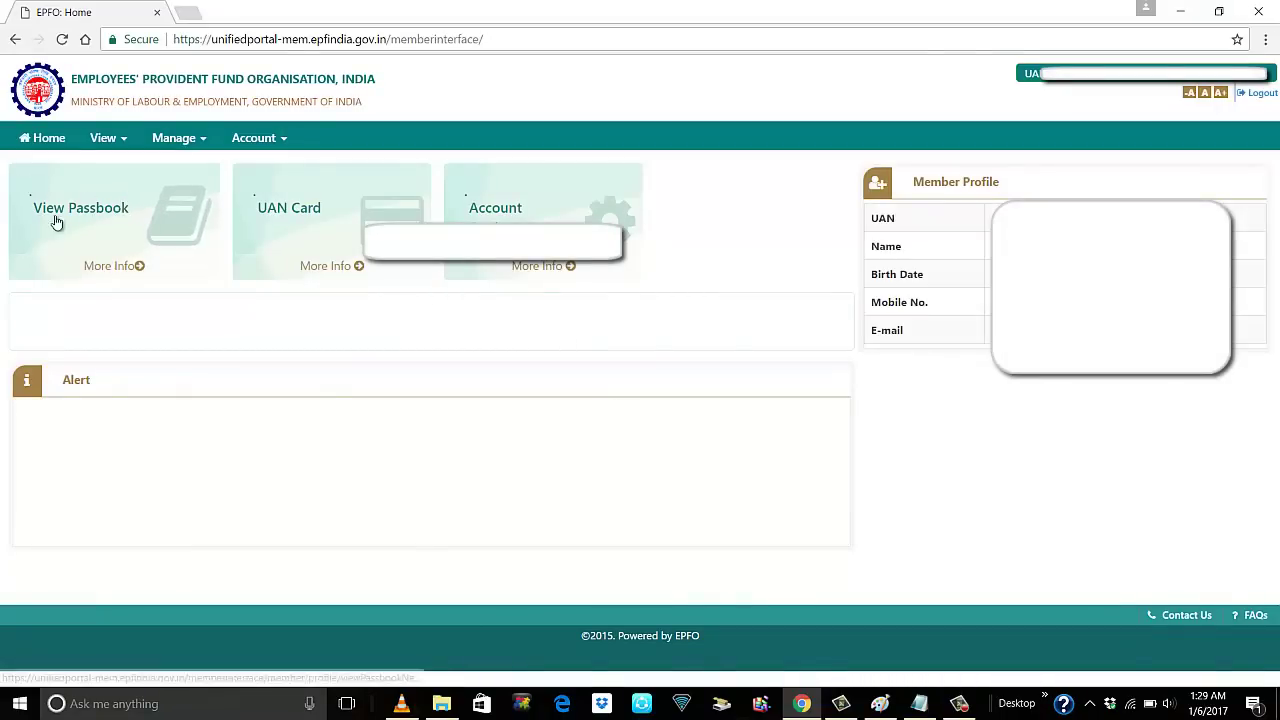
left_click(107, 218)
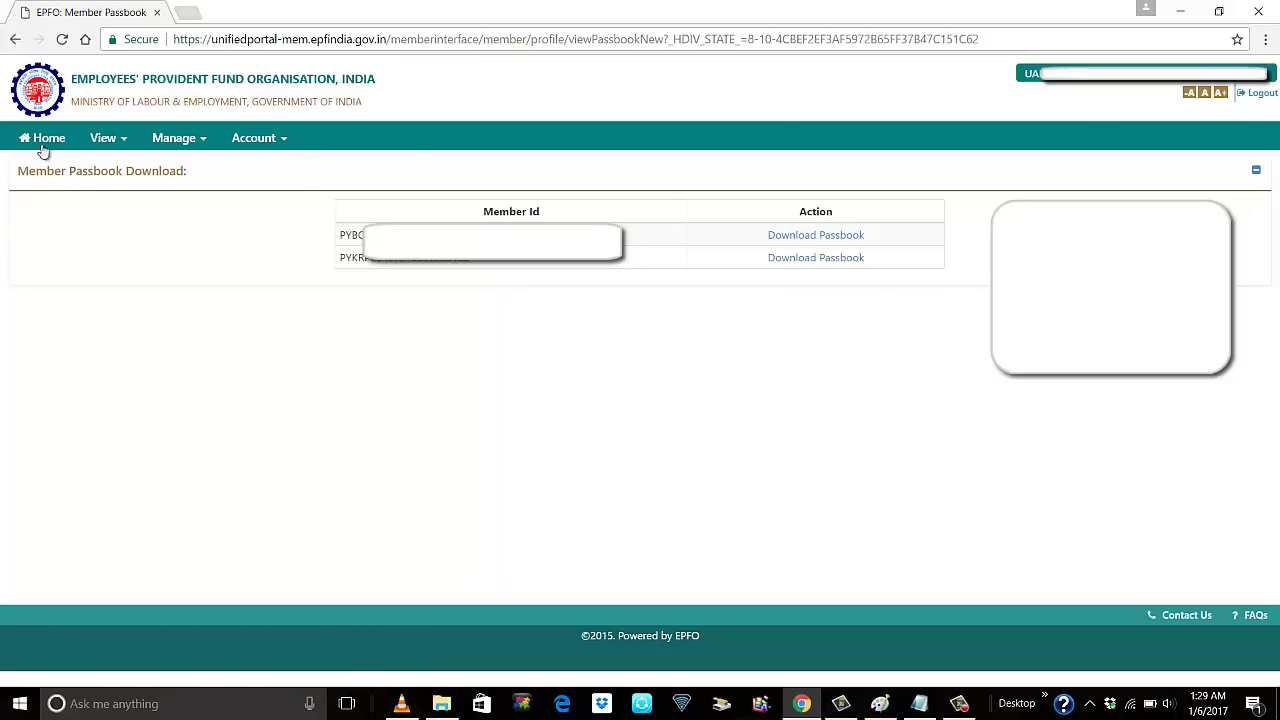
left_click(50, 139)
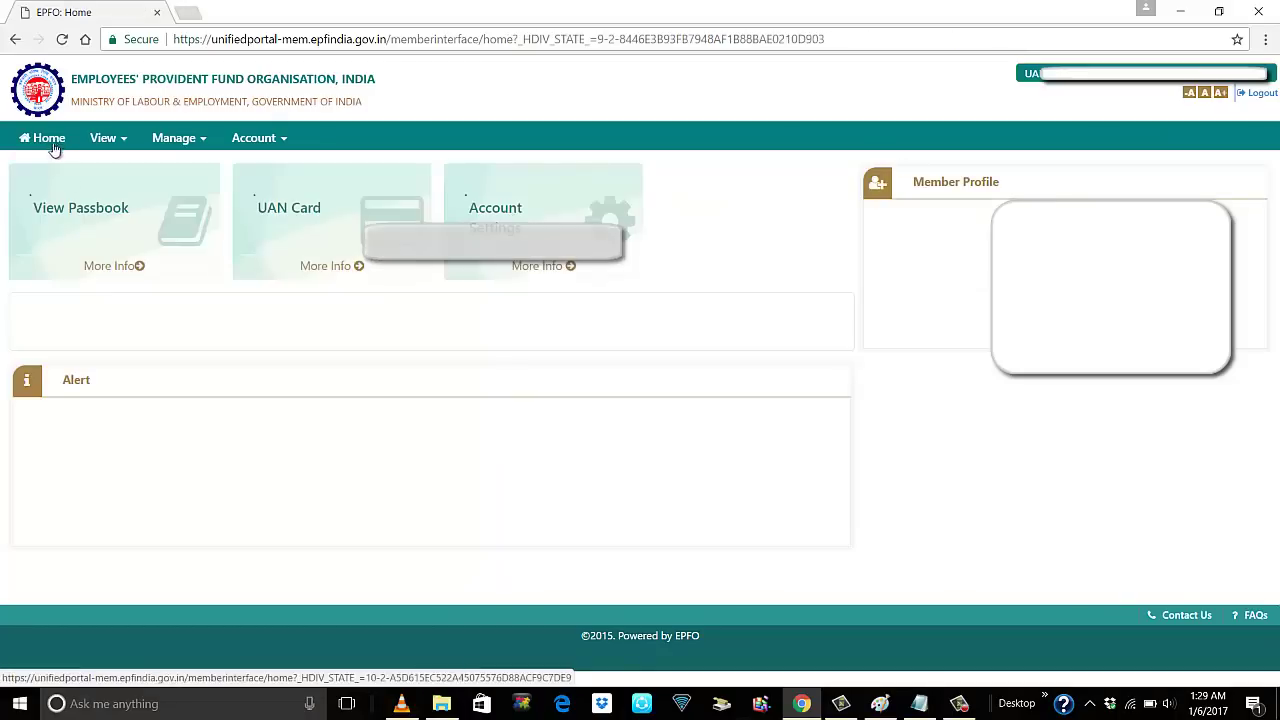
Preview the UAN card, return home, and open the Account Settings Change Password page
left_click(313, 210)
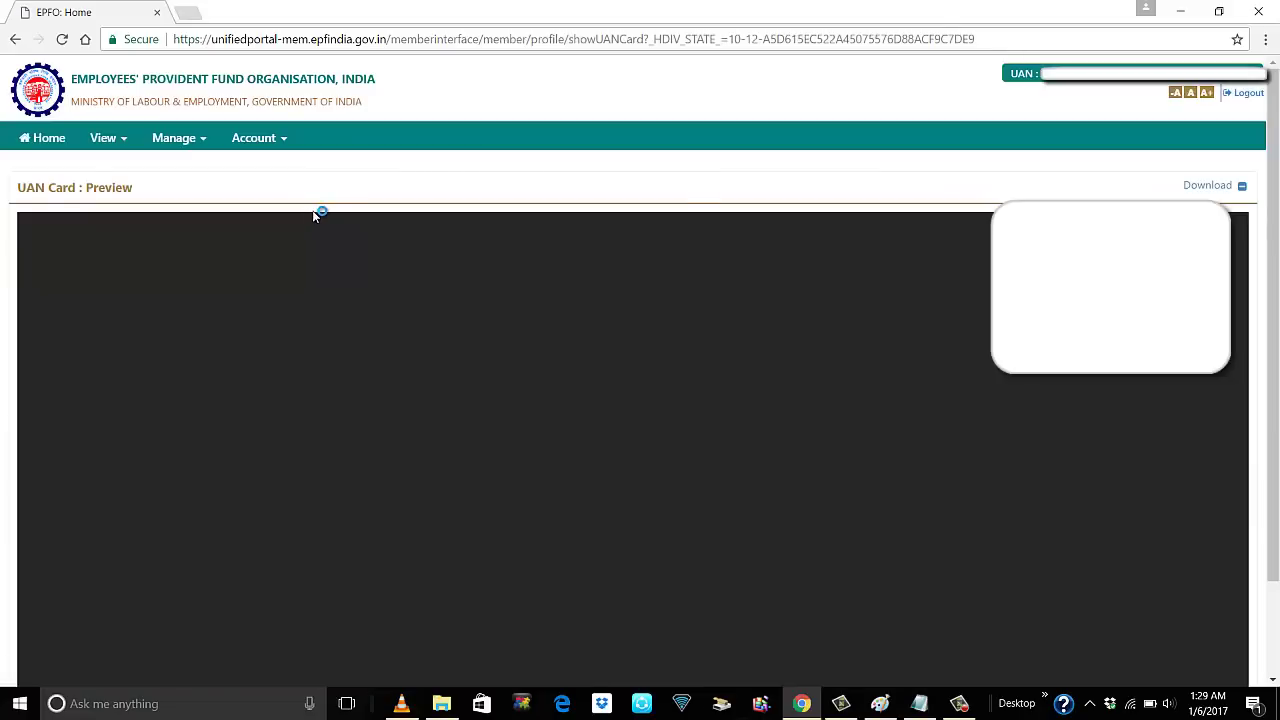
scroll(810, 424, "down", 2)
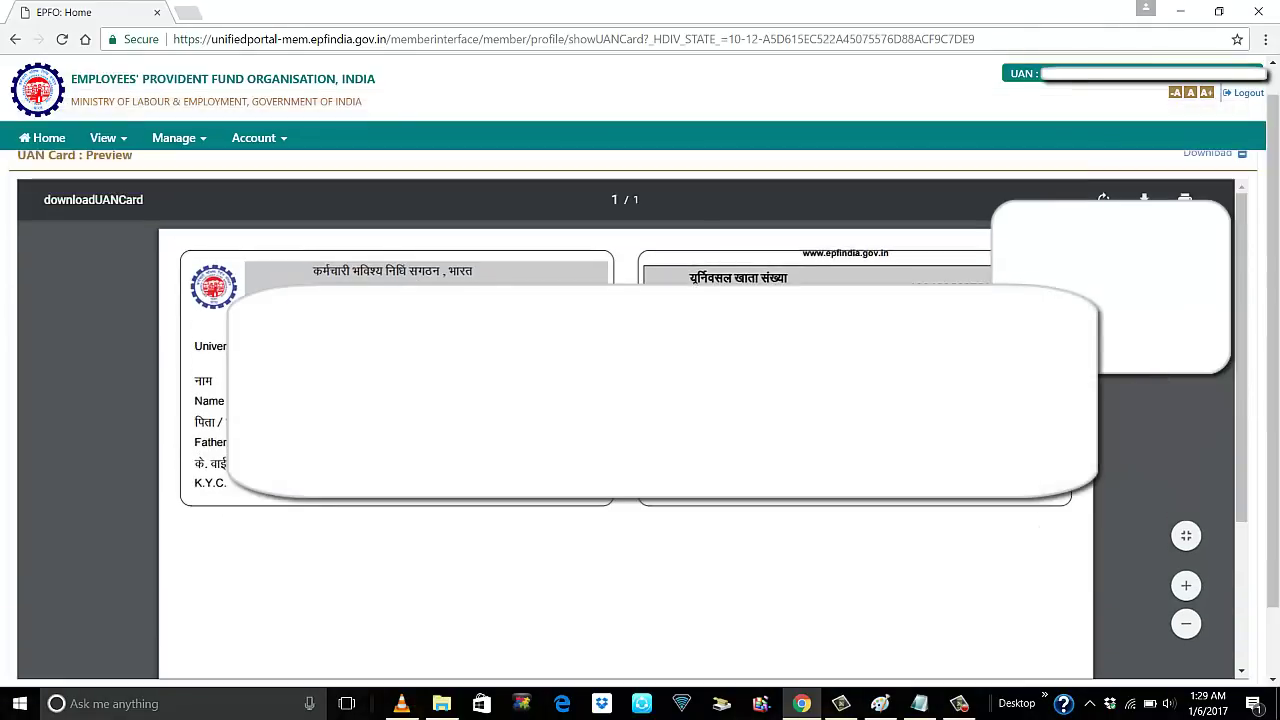
left_click(52, 140)
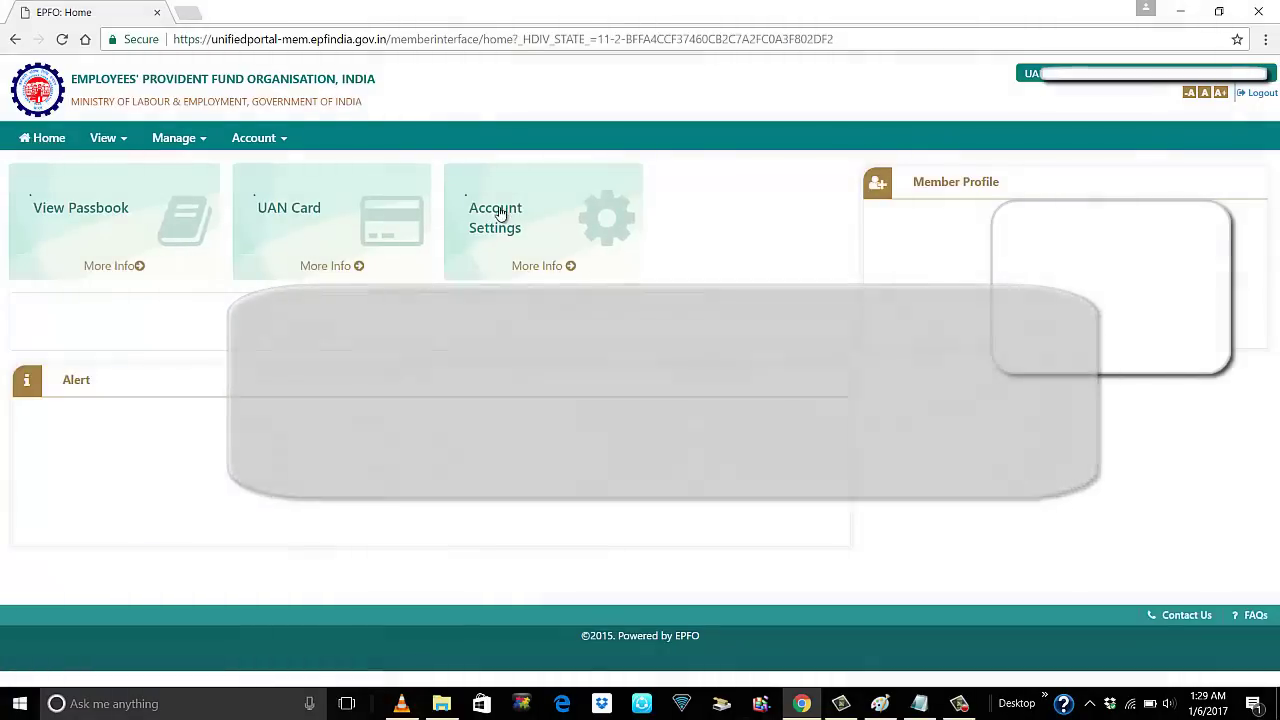
left_click(498, 215)
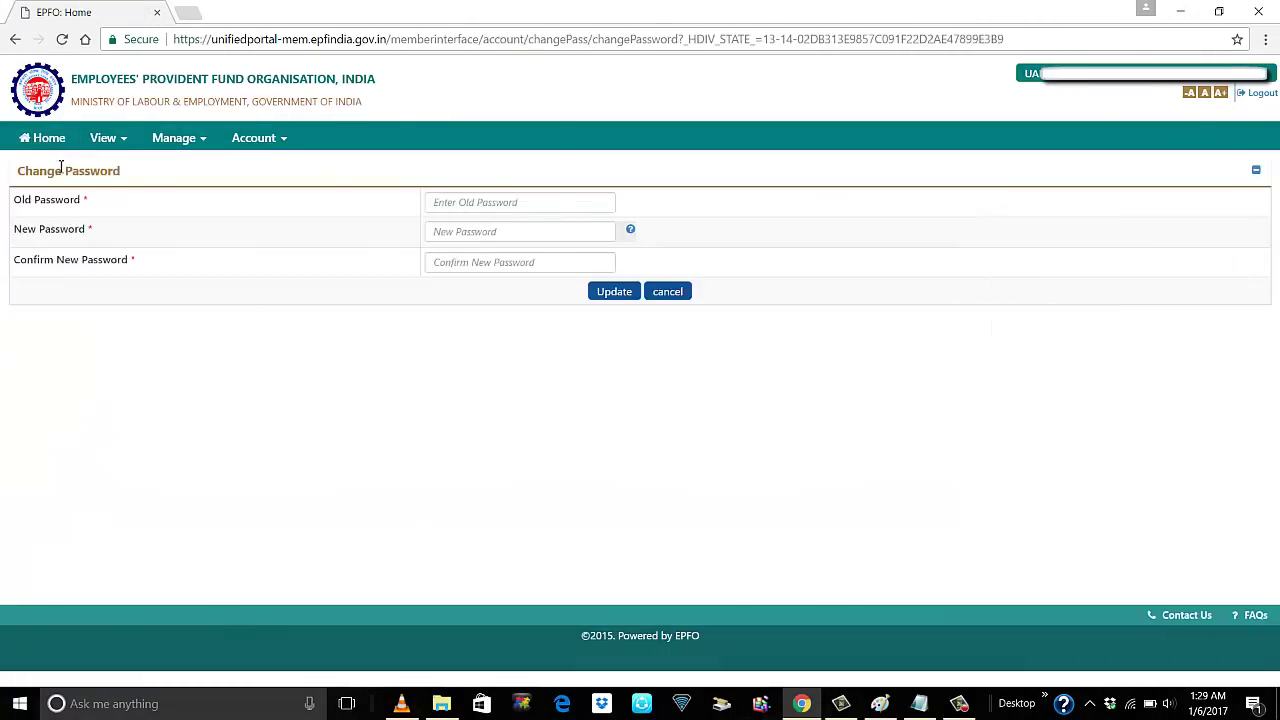
left_click(124, 142)
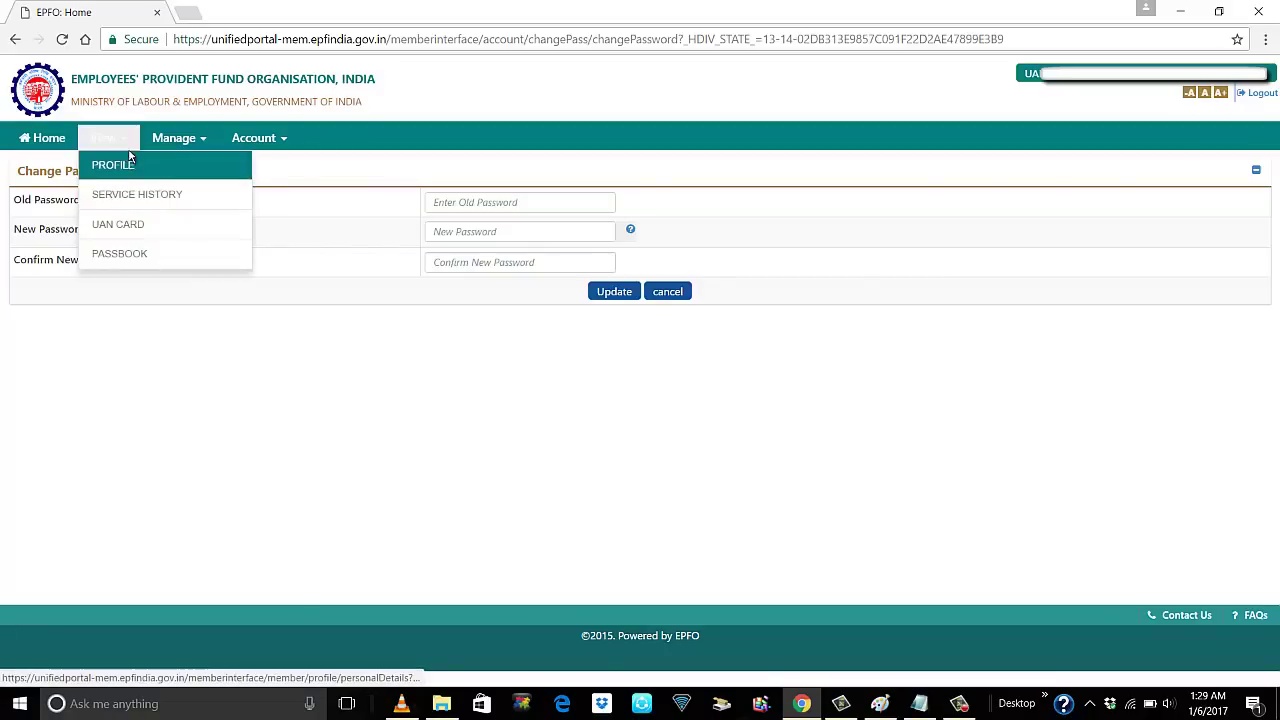
Choose View > Service History to list the member's two employment records
left_click(124, 168)
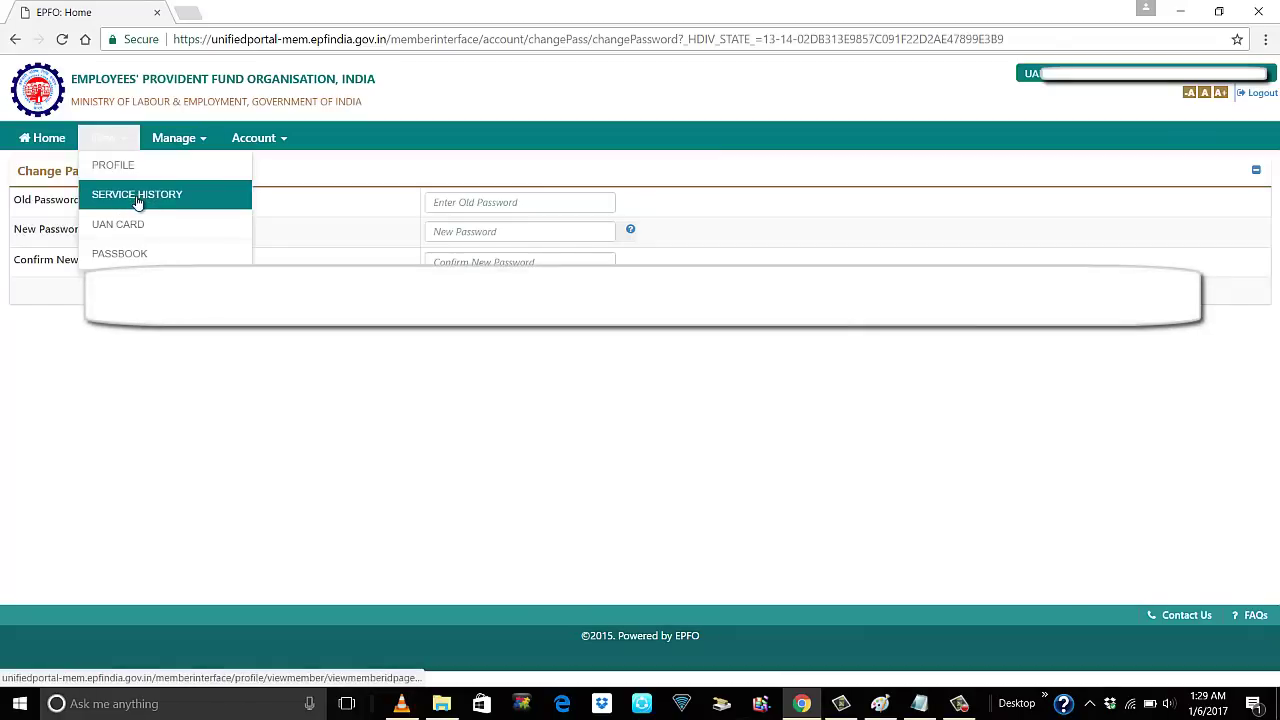
left_click(138, 196)
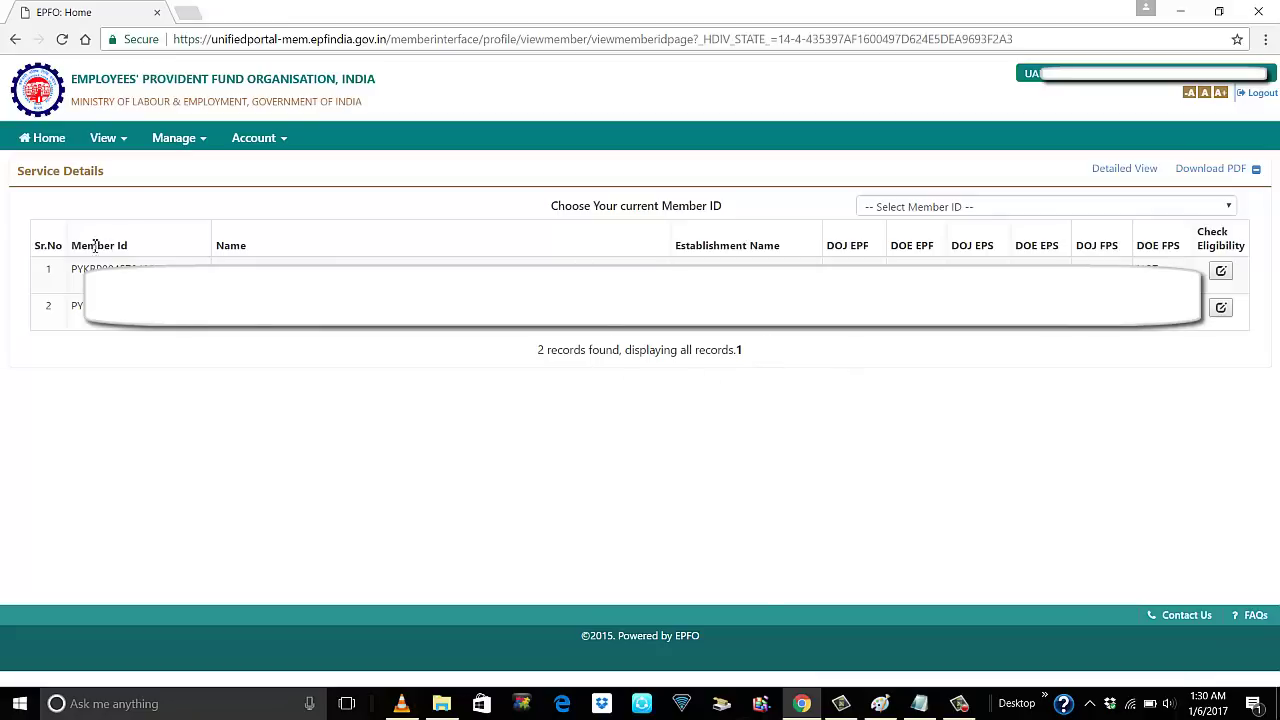
left_click(125, 142)
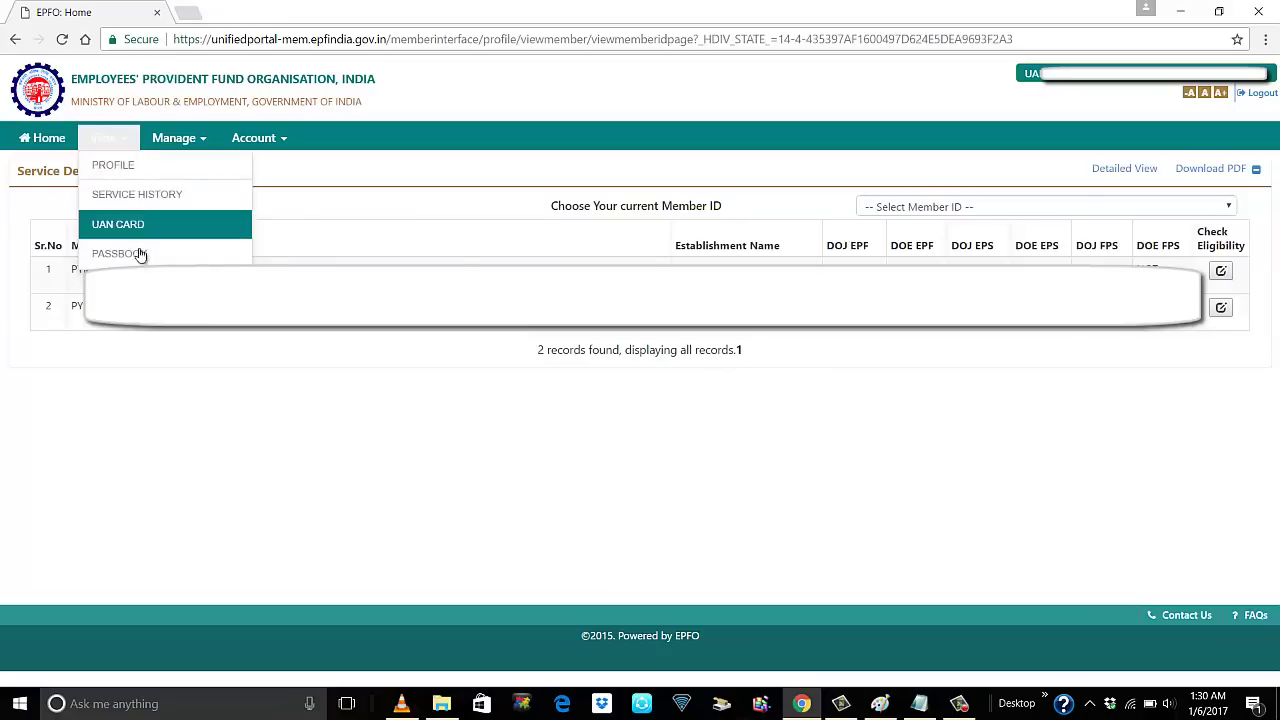
left_click(202, 143)
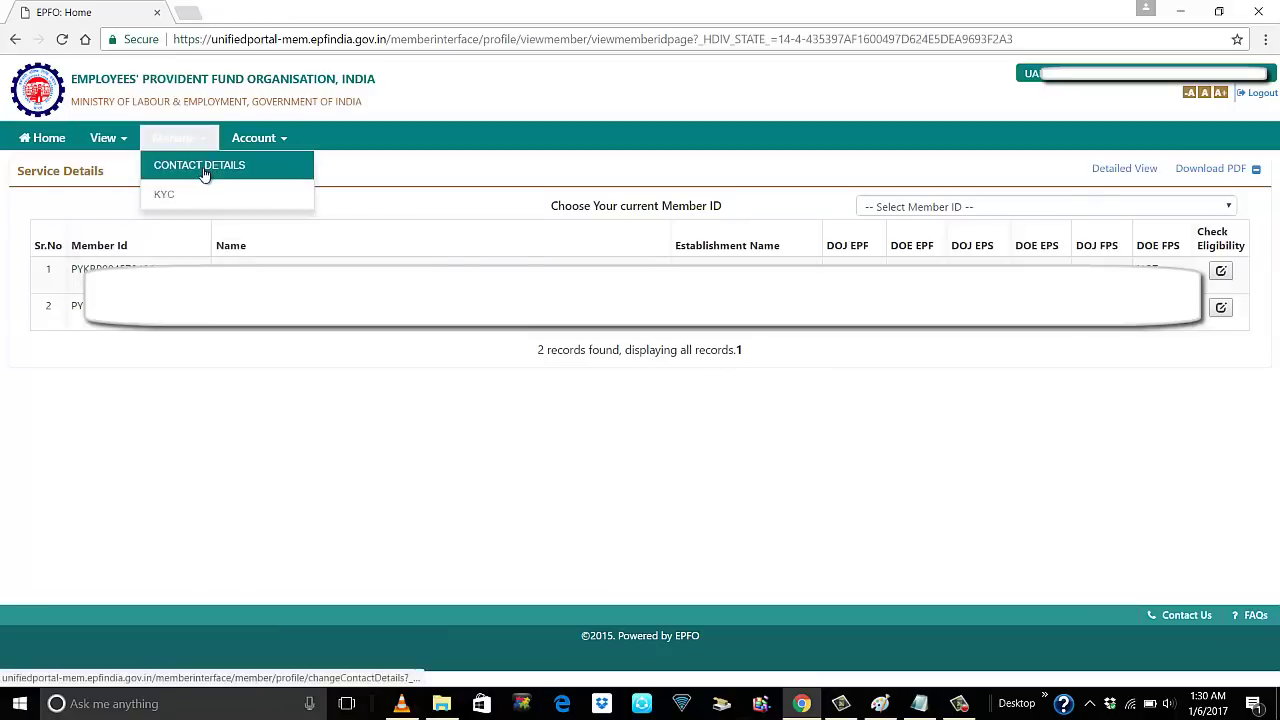
Visit Manage > Contact Details, then open Manage > KYC to reach Add KYC
left_click(204, 168)
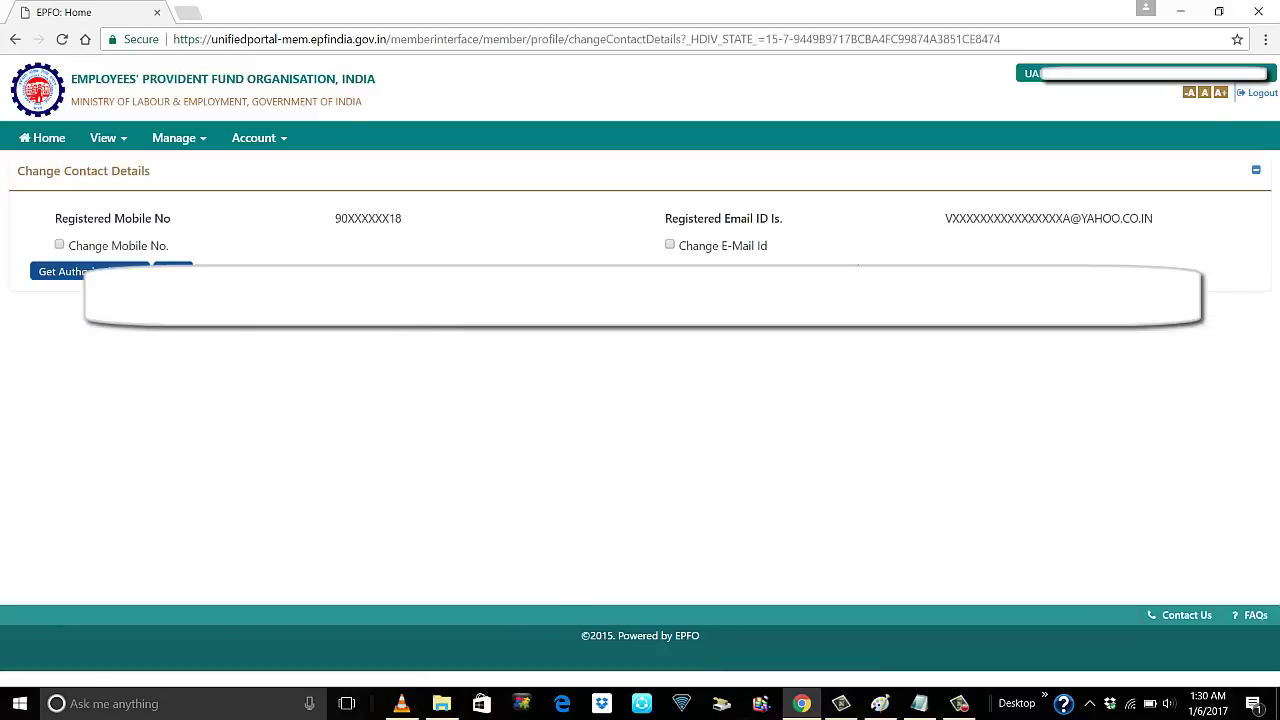
left_click(203, 146)
left_click(193, 196)
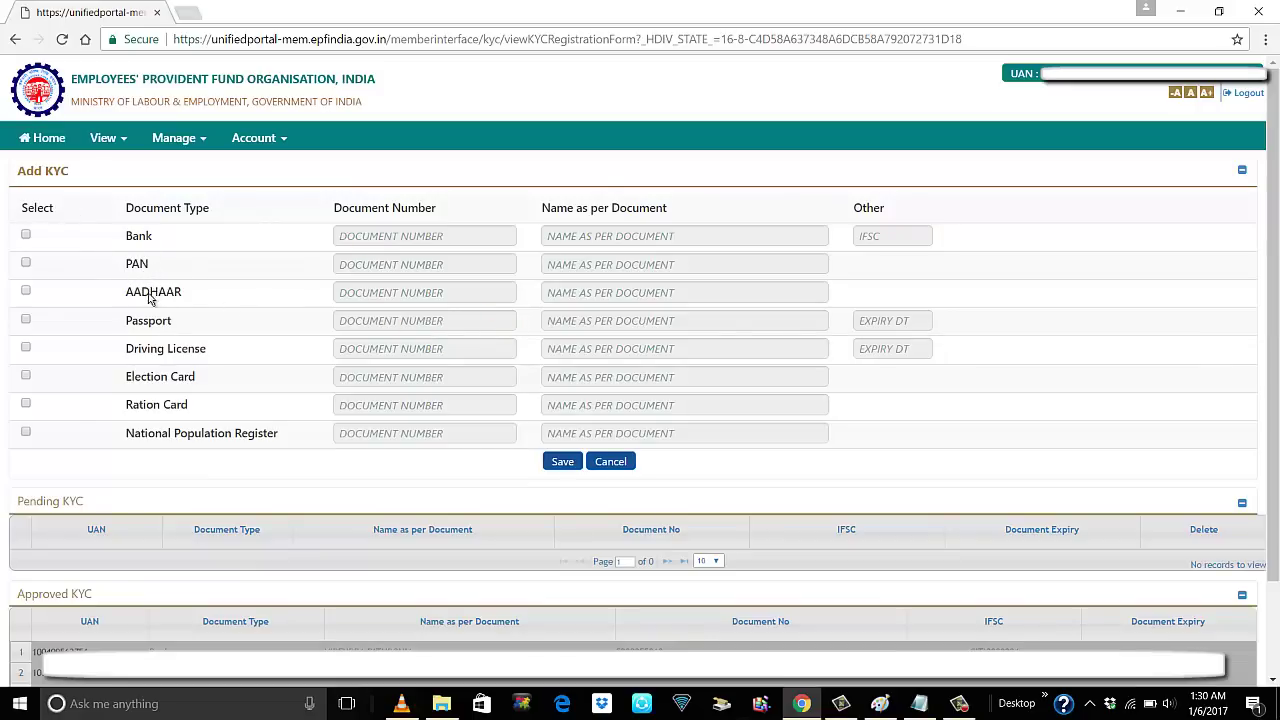
Tick Bank and step through its account number, bank name and IFSC fields
left_click(26, 235)
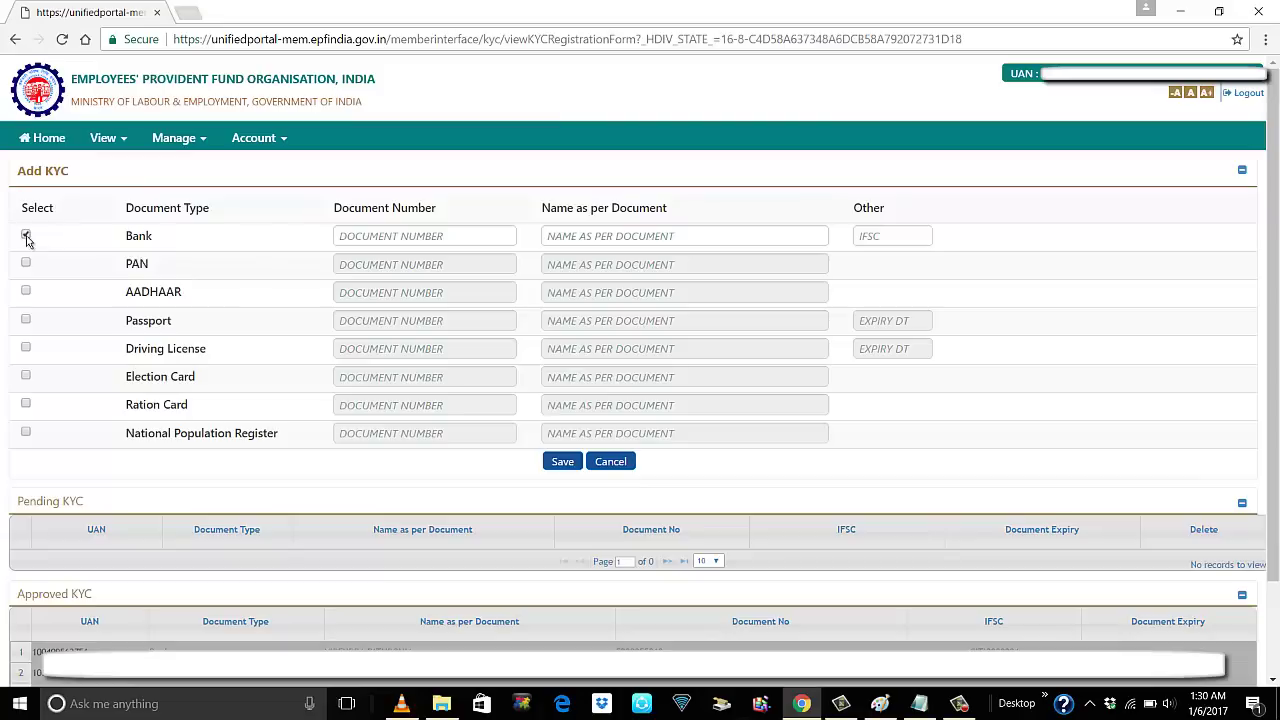
left_click(398, 238)
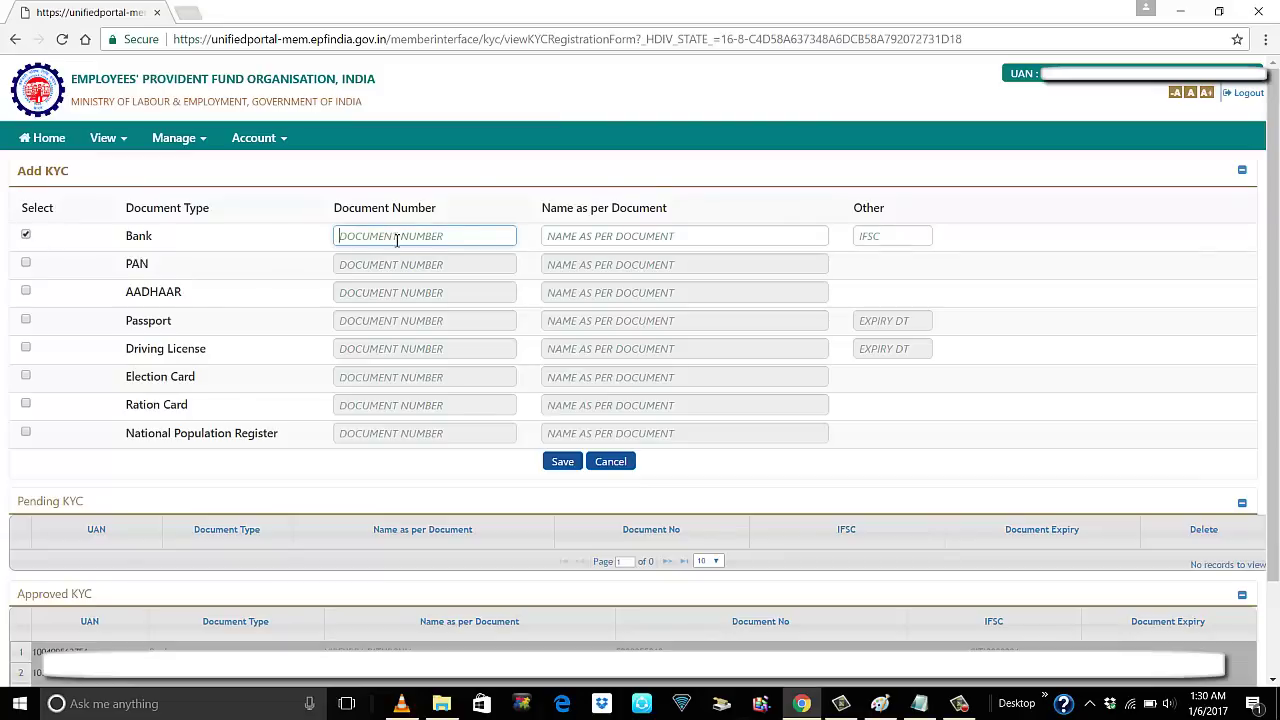
left_click(652, 238)
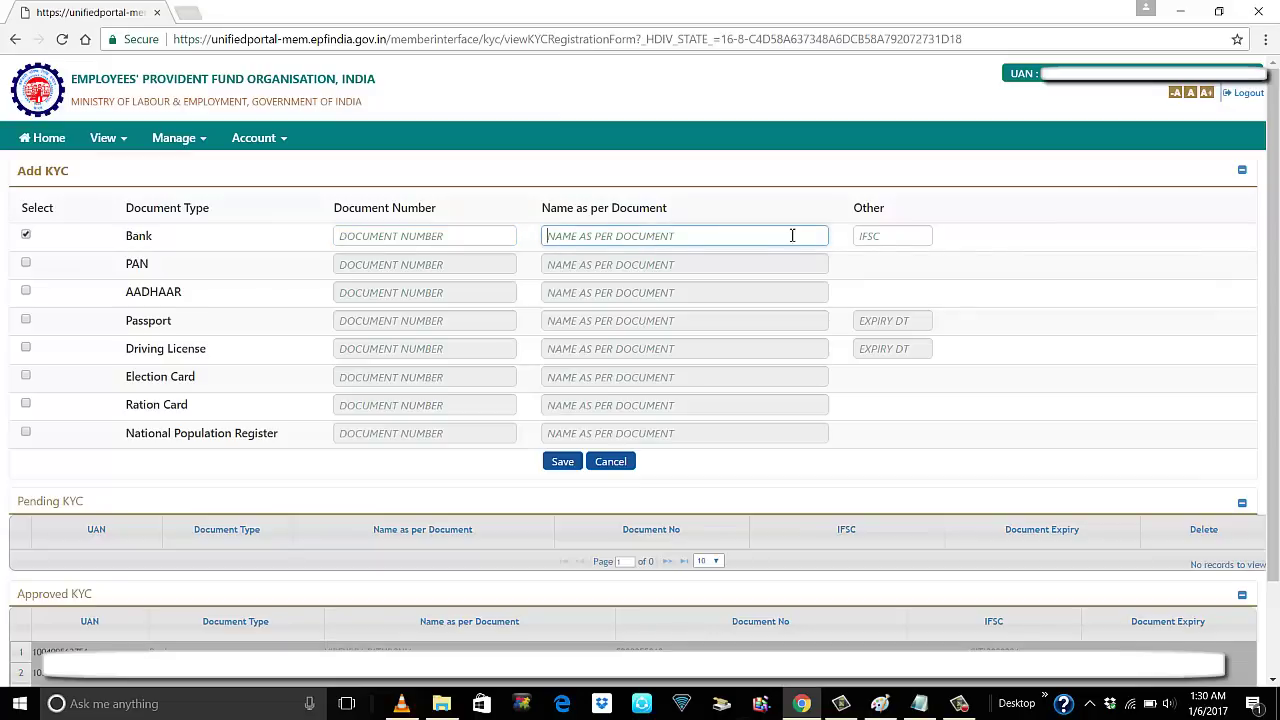
left_click(887, 237)
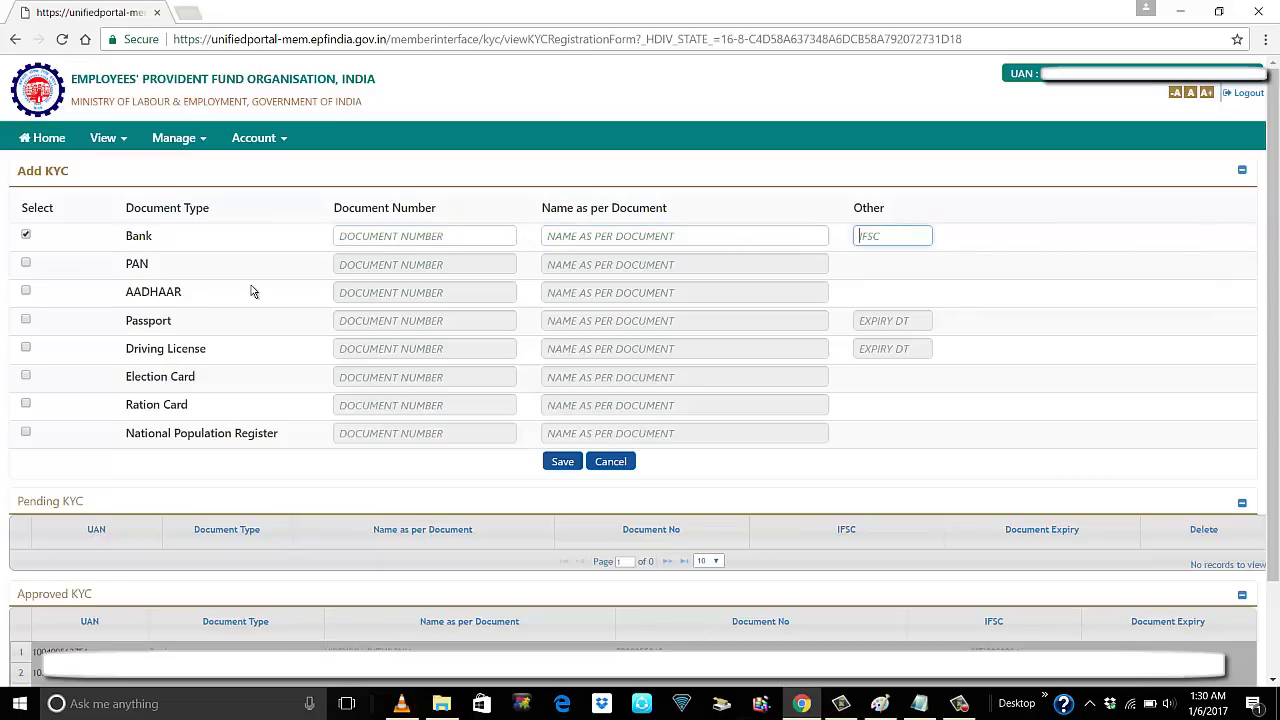
Tick AADHAAR, visit its number and name fields, and check the Pending KYC table
left_click(26, 292)
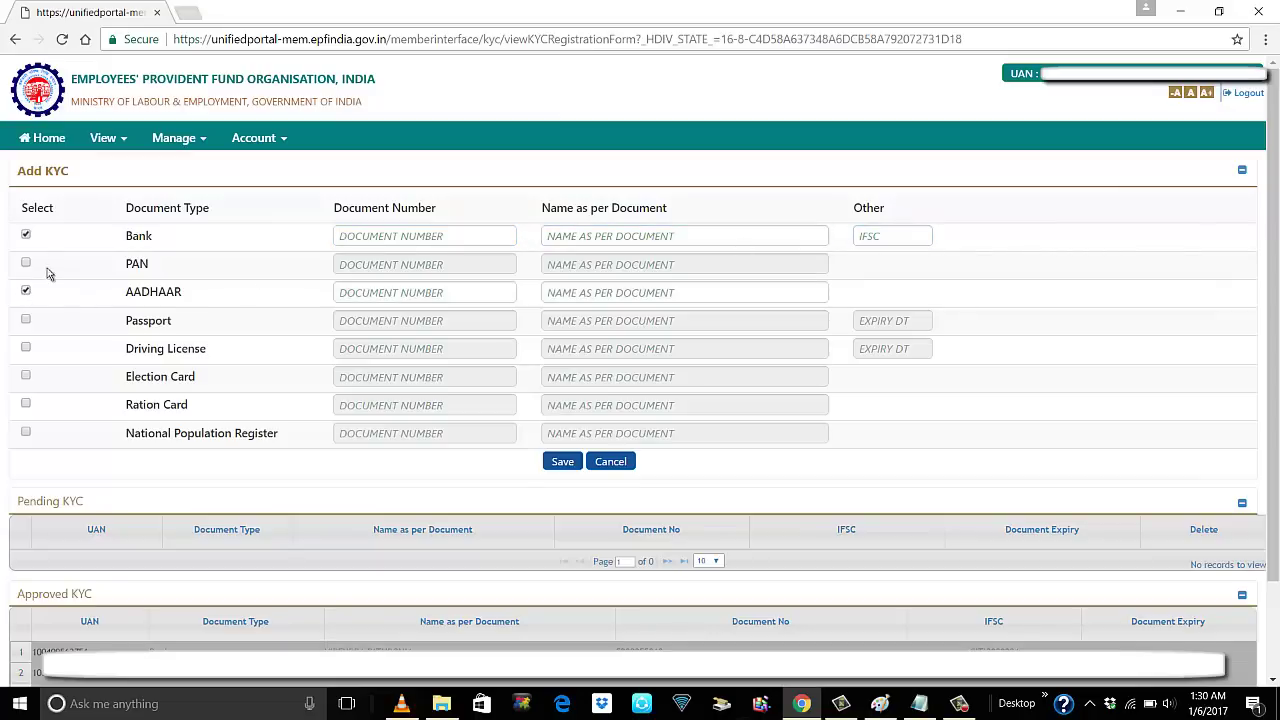
left_click(406, 292)
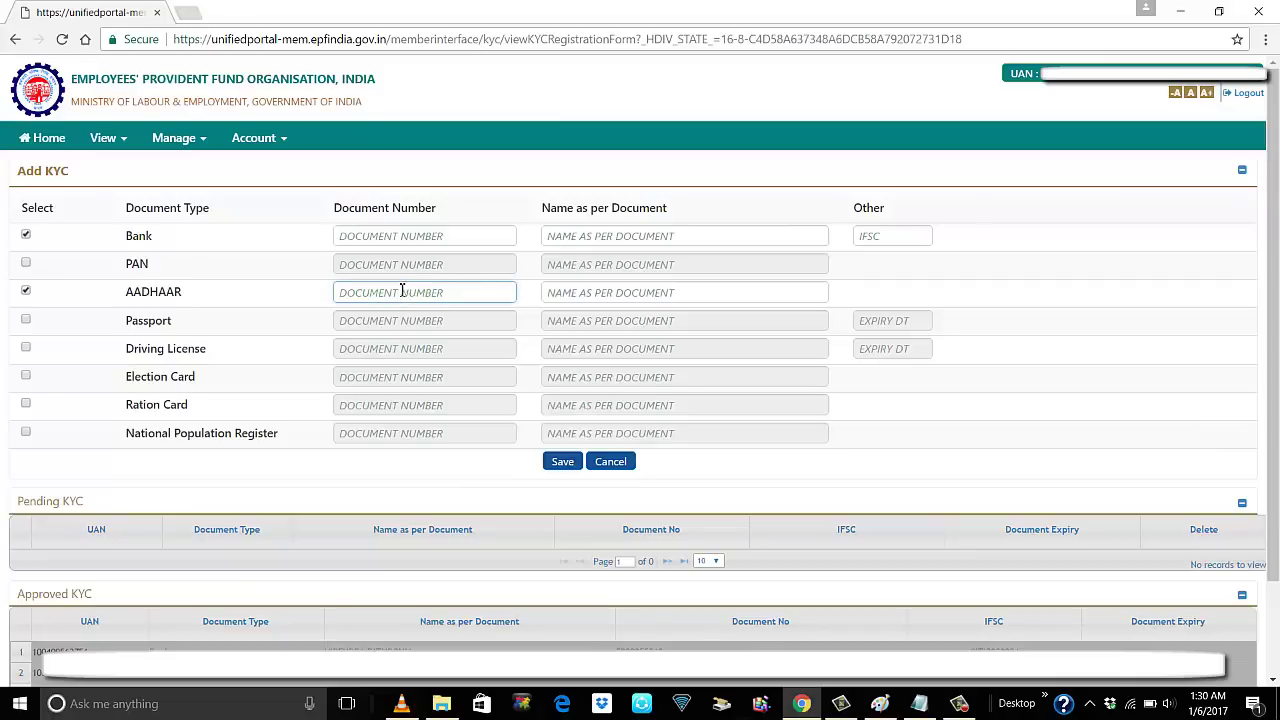
left_click(632, 292)
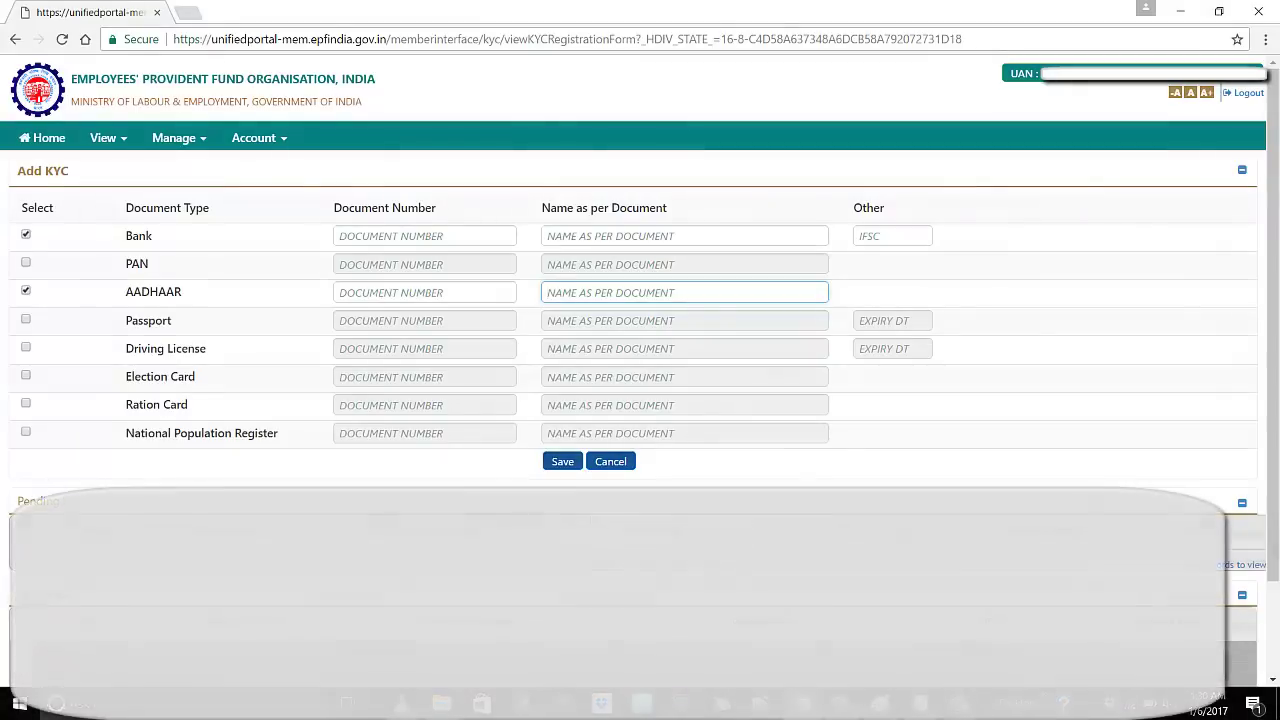
scroll(611, 543, "down", 2)
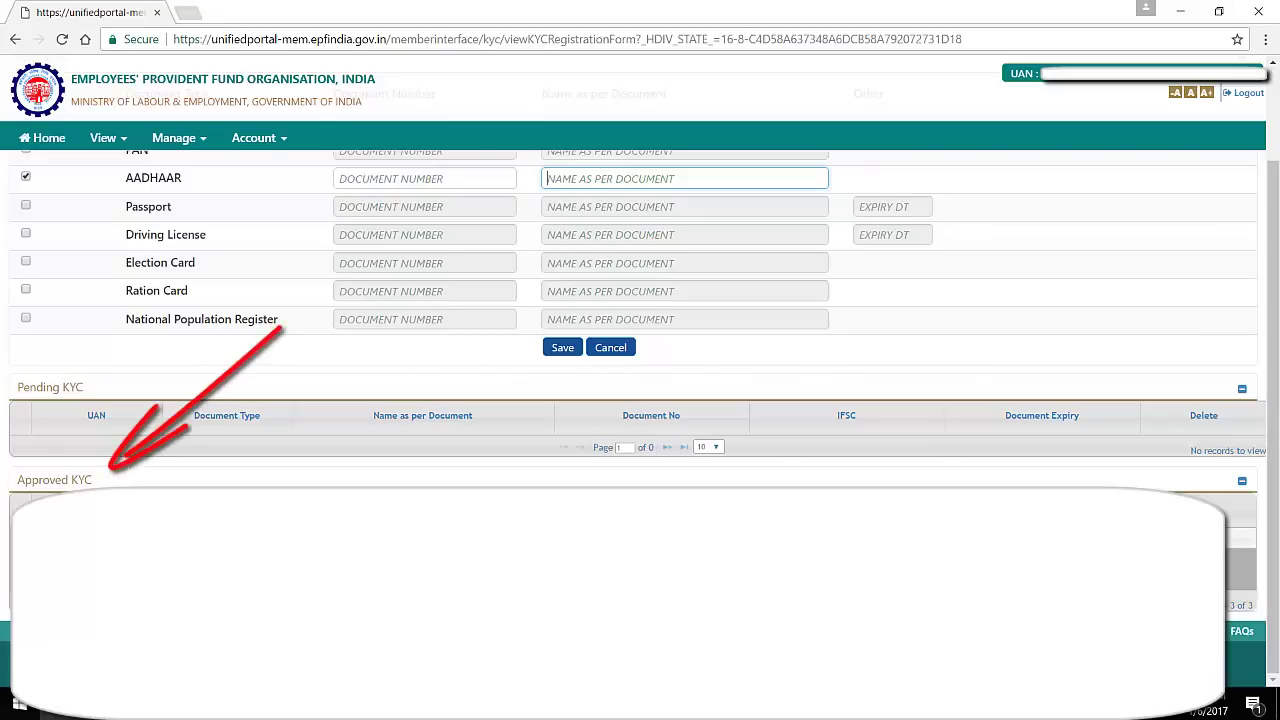
scroll(715, 320, "up", 1)
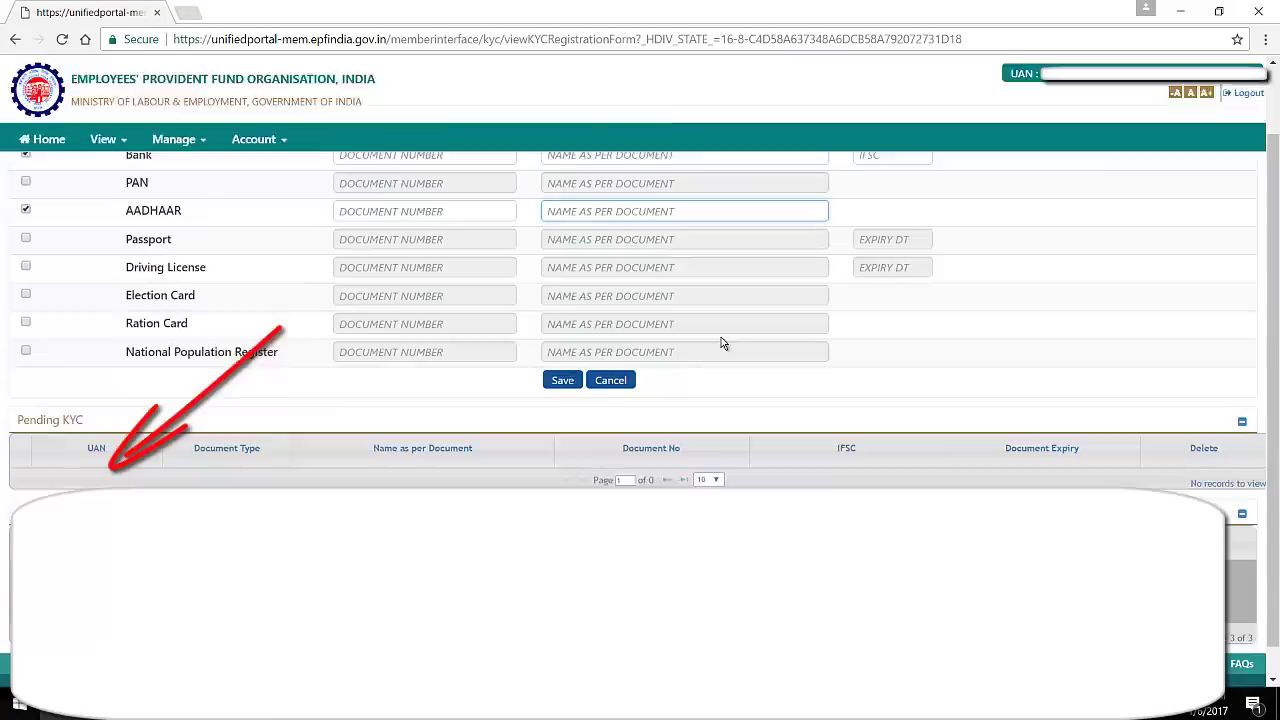
scroll(690, 430, "down", 1)
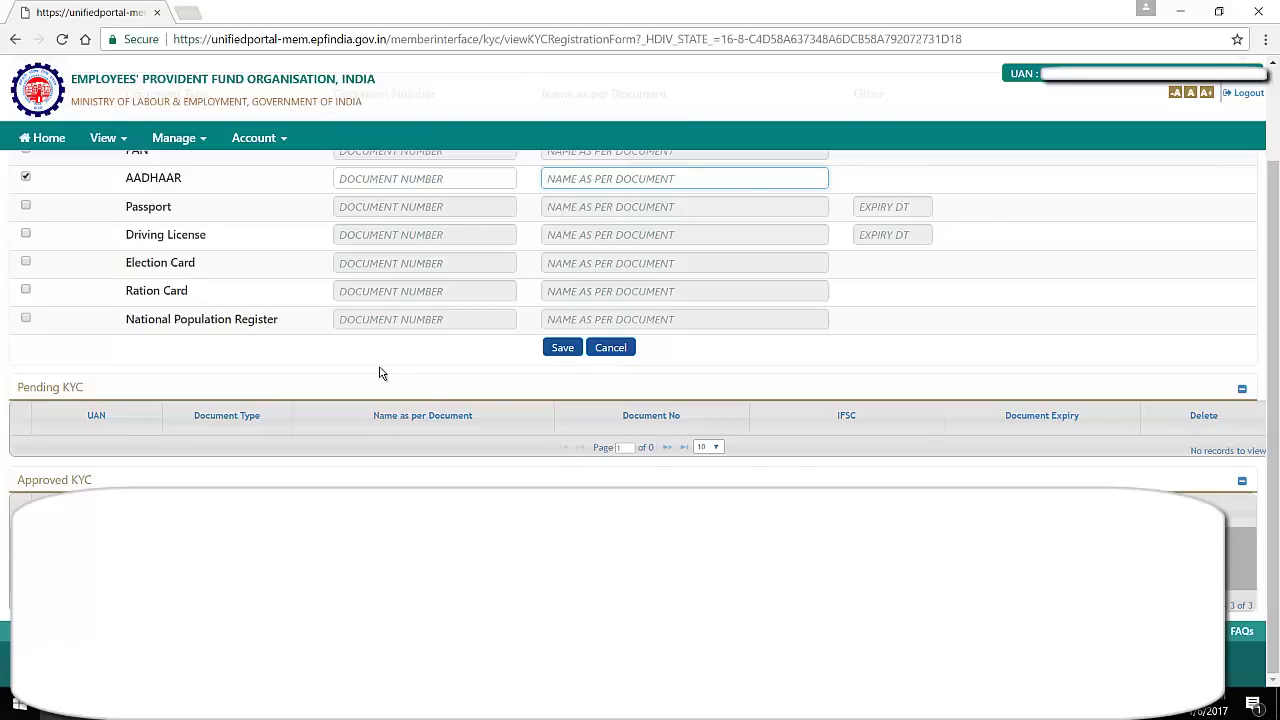
scroll(270, 310, "up", 1)
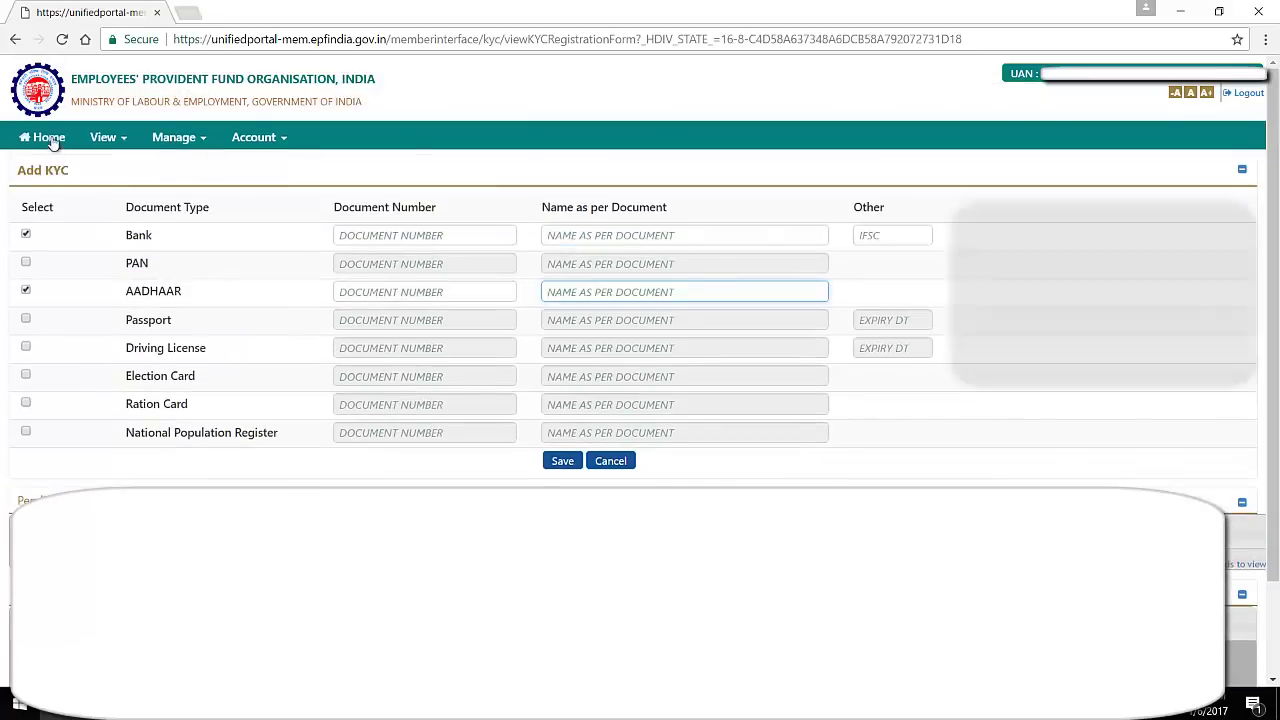
Go Home, glance at the Account options, then choose View > Service History
left_click(50, 138)
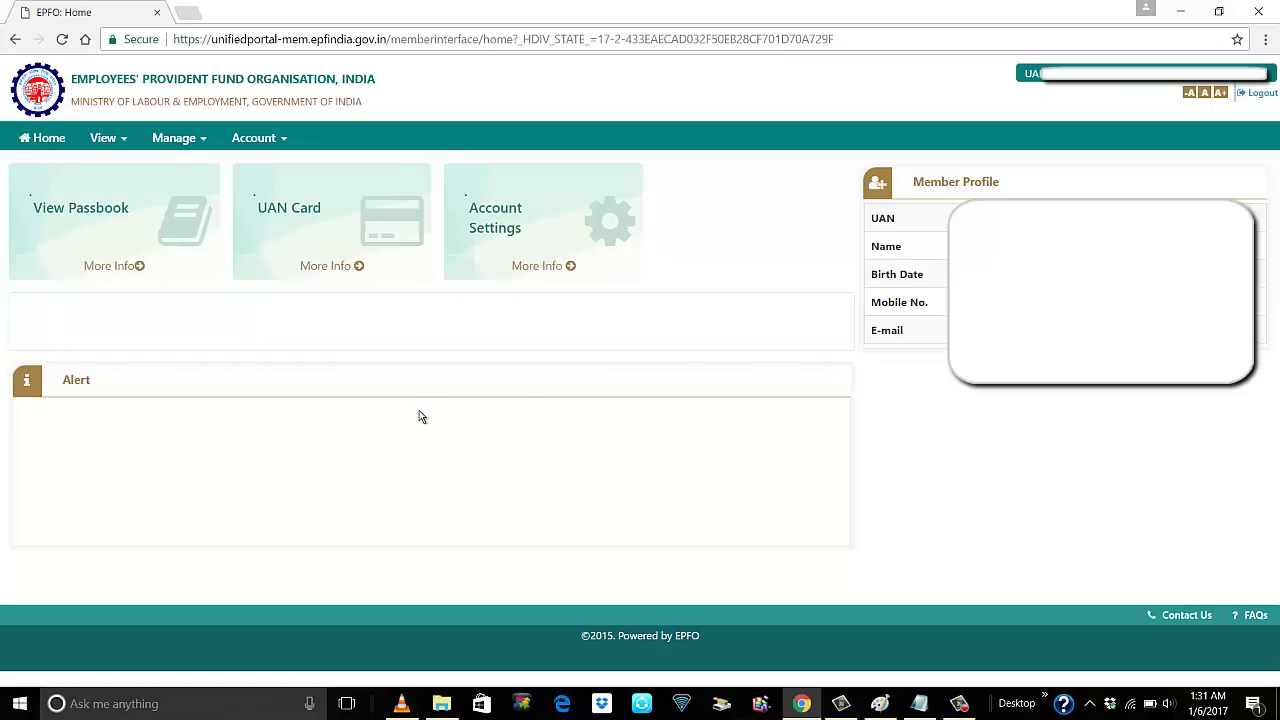
left_click(283, 139)
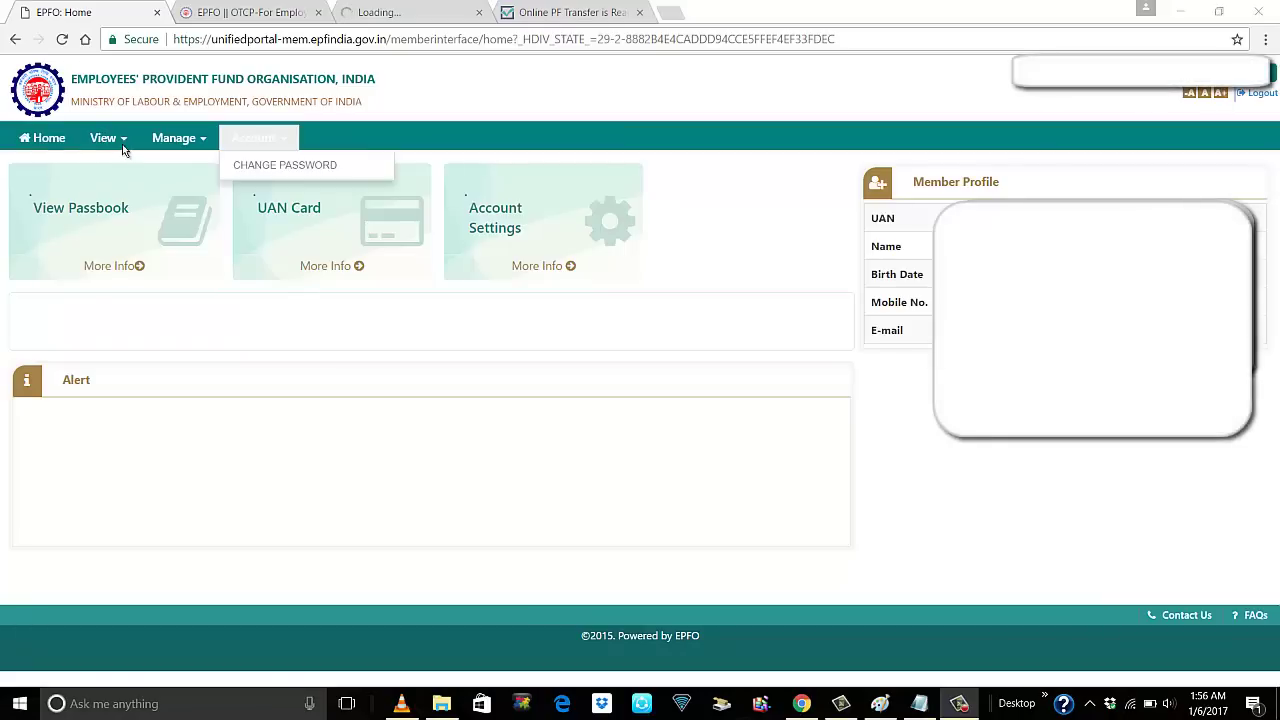
left_click(112, 140)
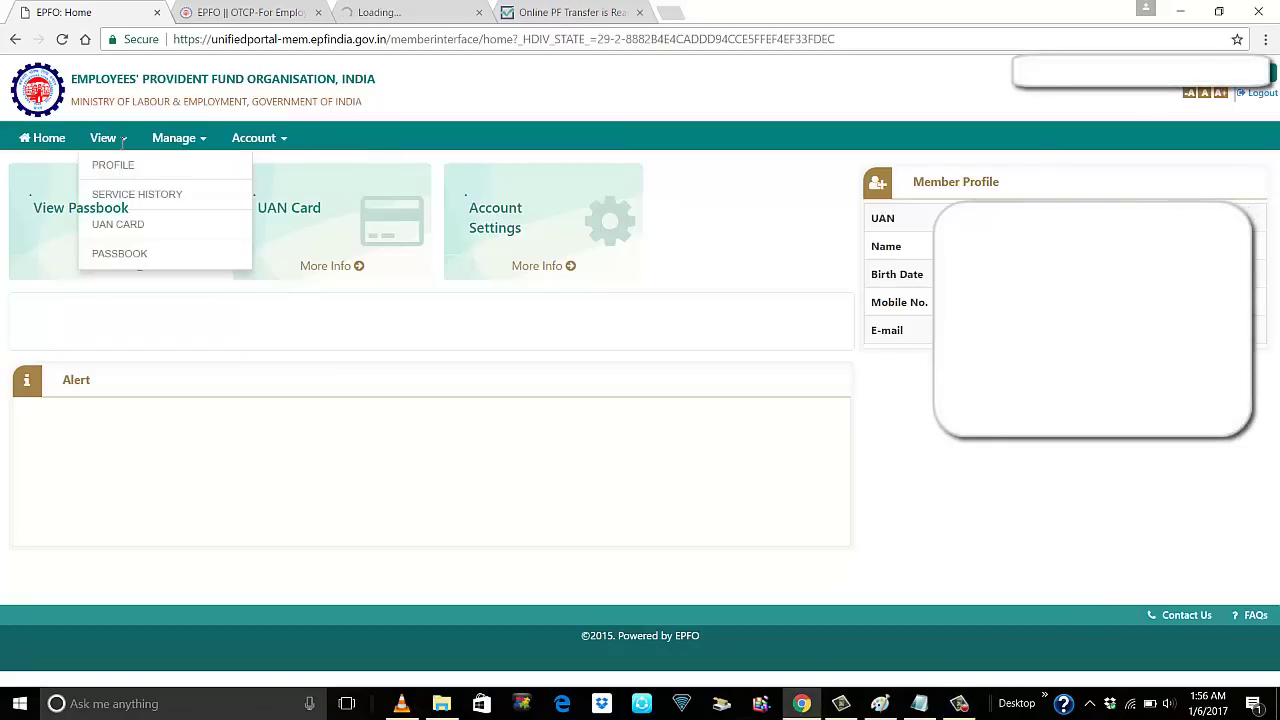
left_click(156, 200)
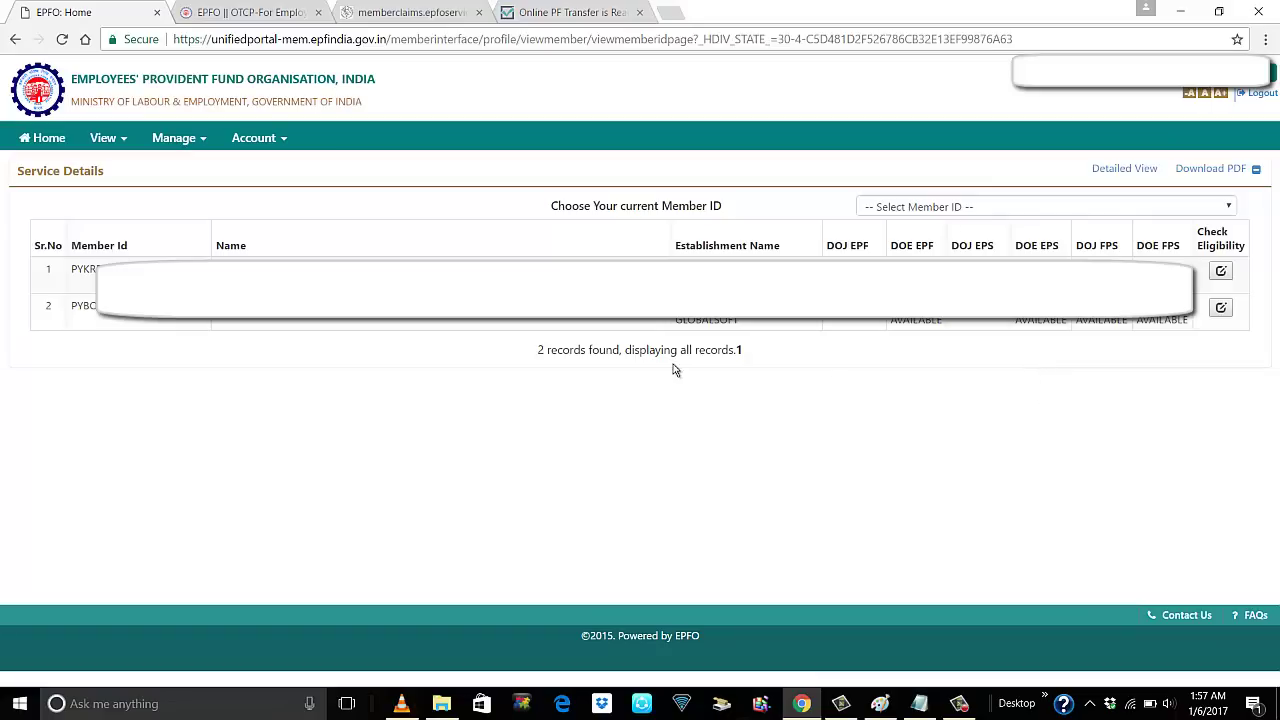
Select the current member ID, check row 2 eligibility, then switch to the OTCP page
left_click(973, 214)
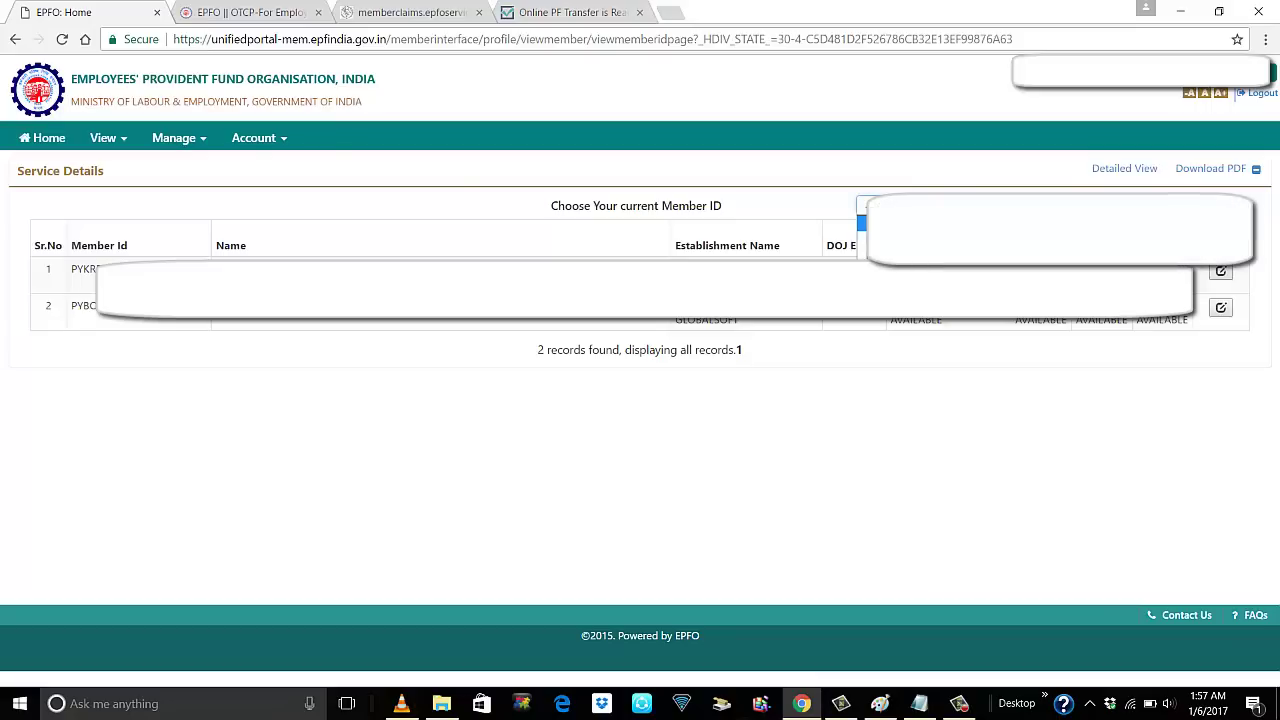
left_click(973, 224)
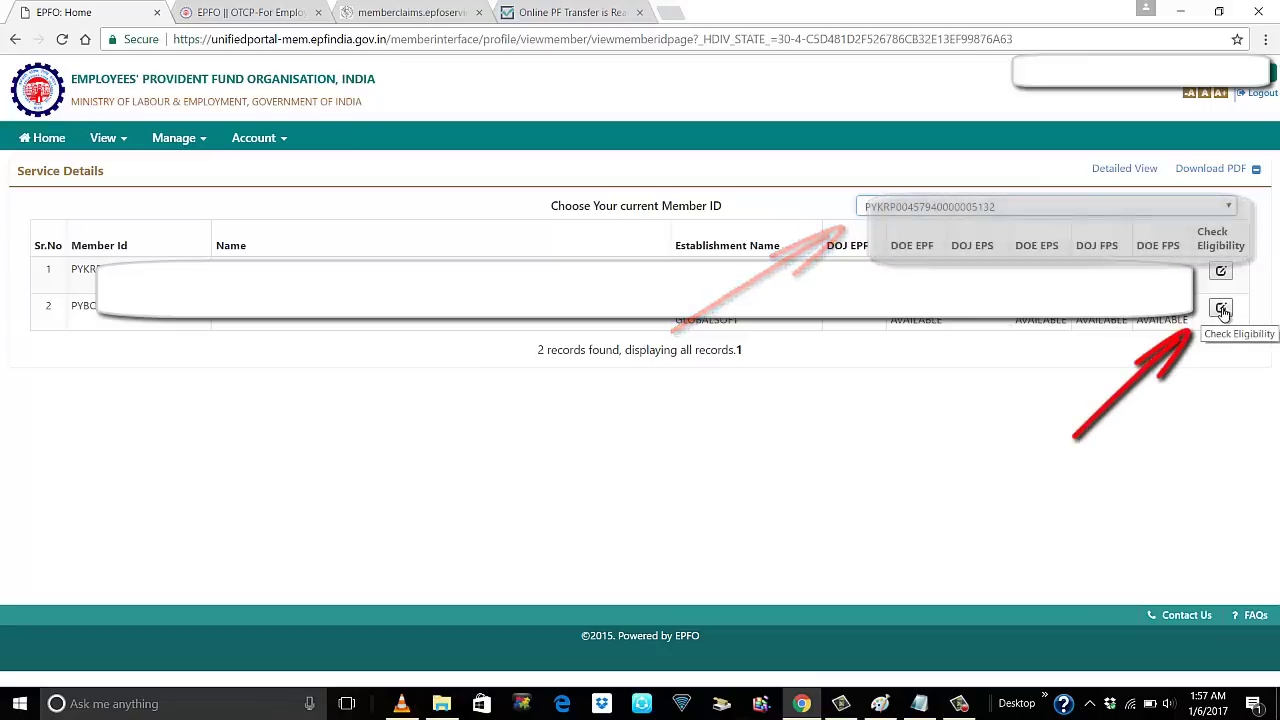
left_click(1221, 309)
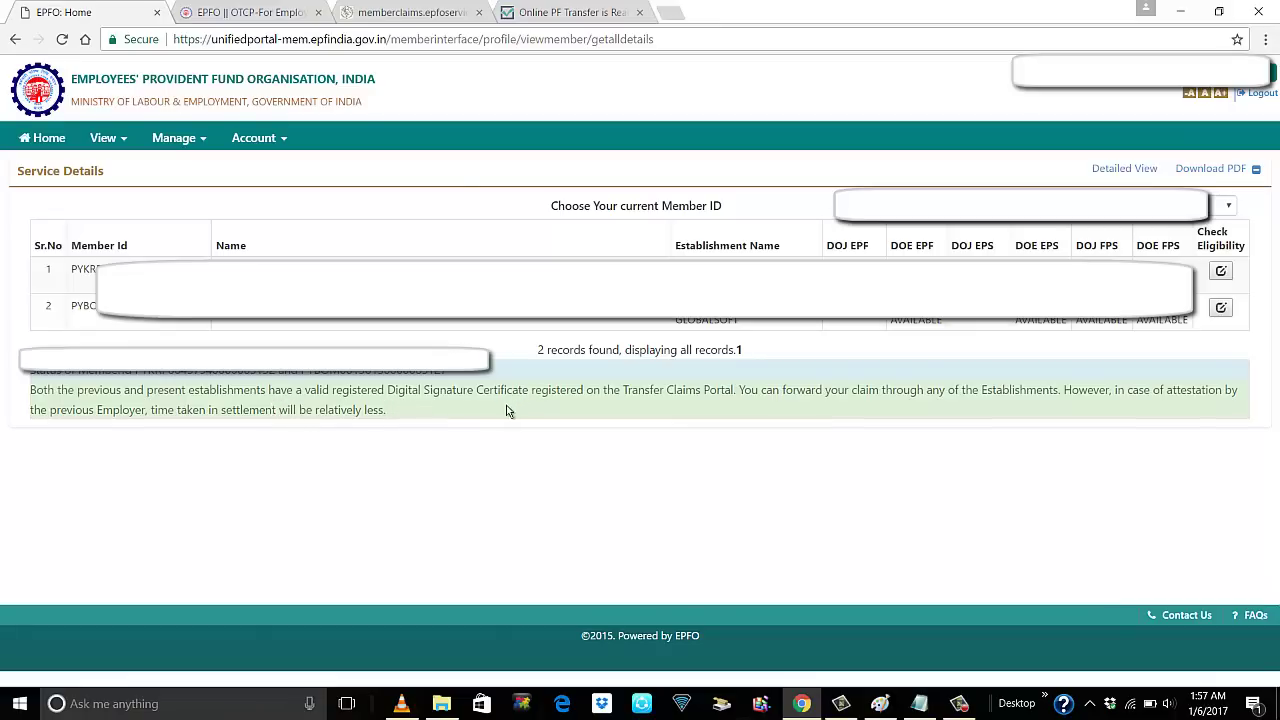
left_click_drag(523, 395, 390, 395)
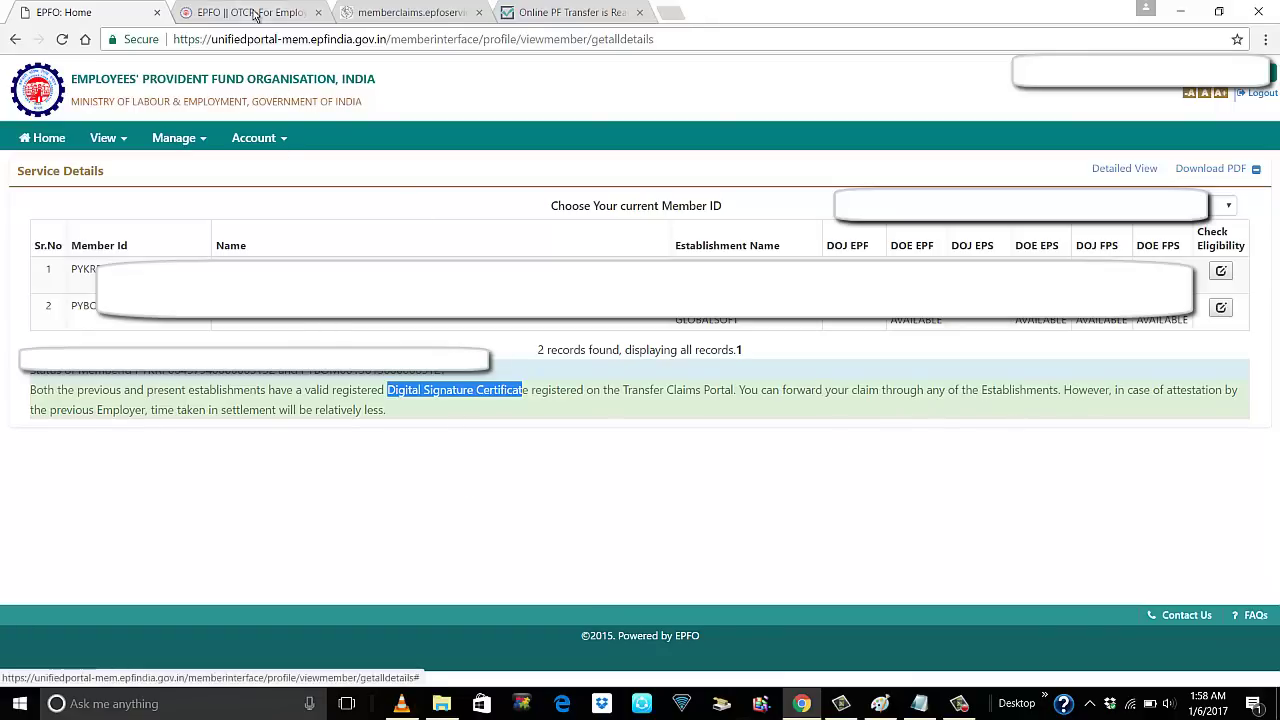
left_click(248, 14)
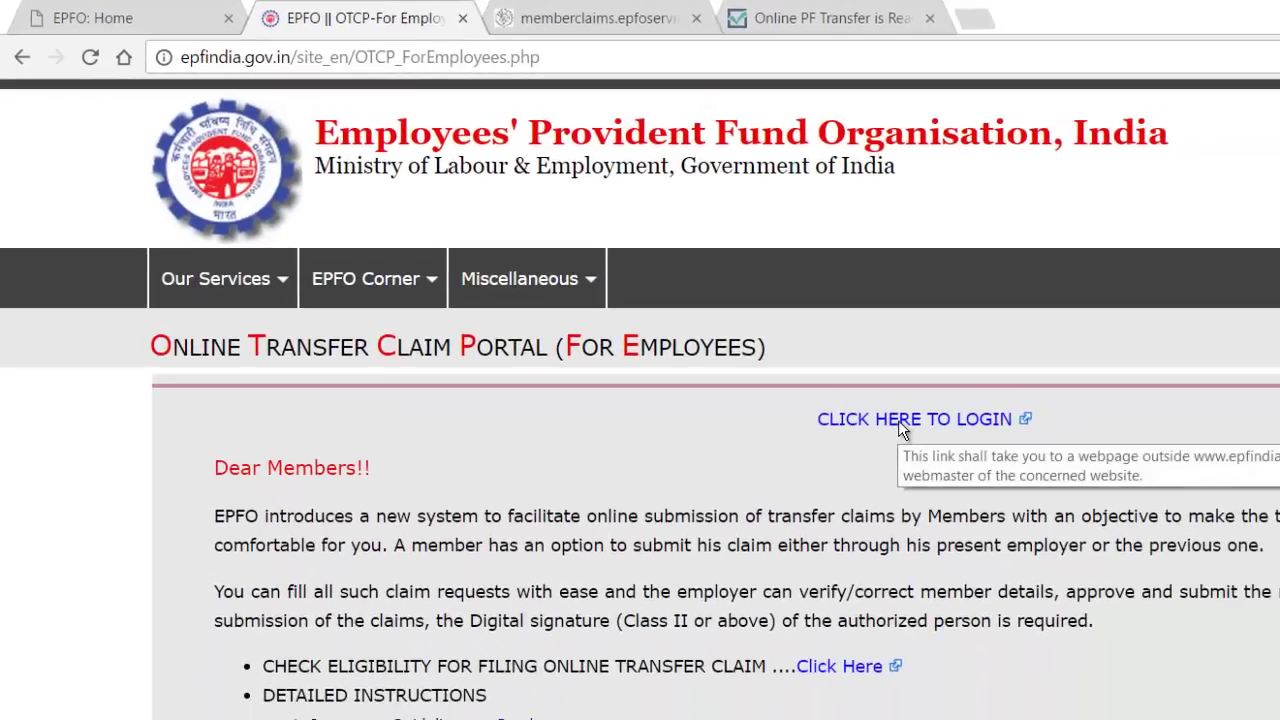
Try the OTCP login link, close the loading memberclaims tab, and view the PF transfer article
left_click(898, 420)
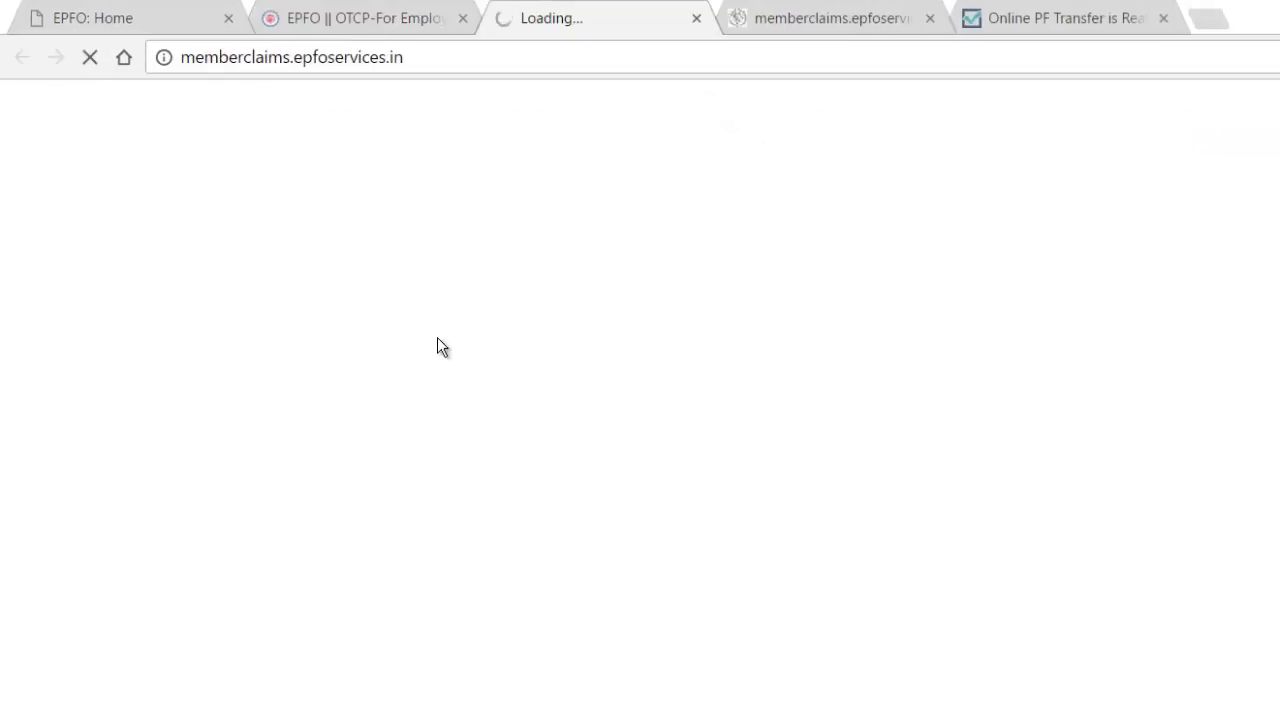
left_click(694, 22)
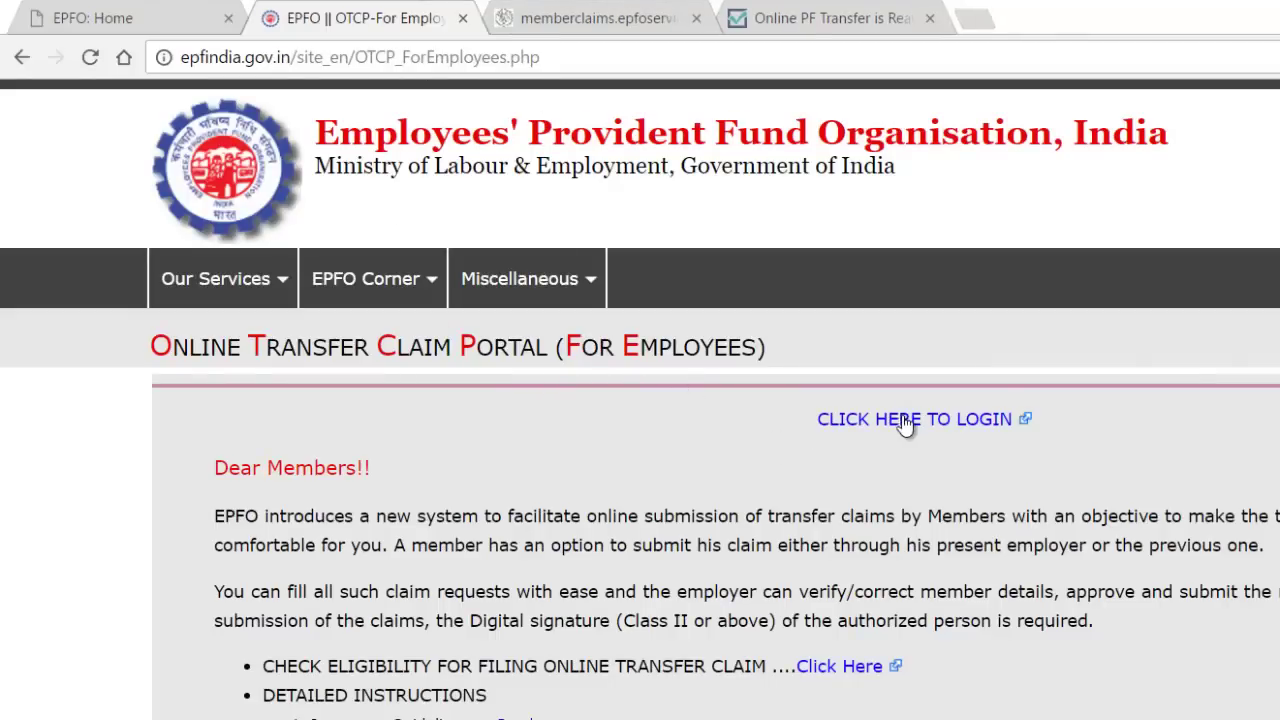
left_click(820, 20)
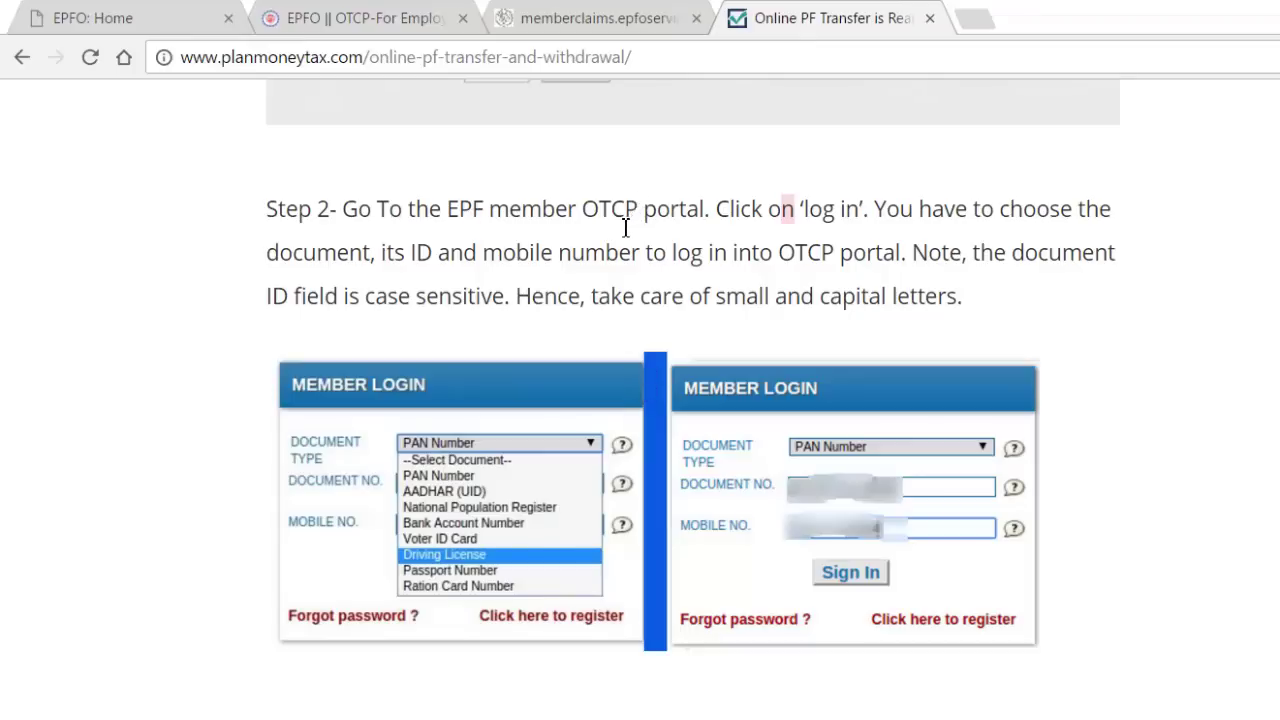
Glance at the OTCP page, then read the PF transfer article down to Step 8's preview and PIN
left_click(336, 28)
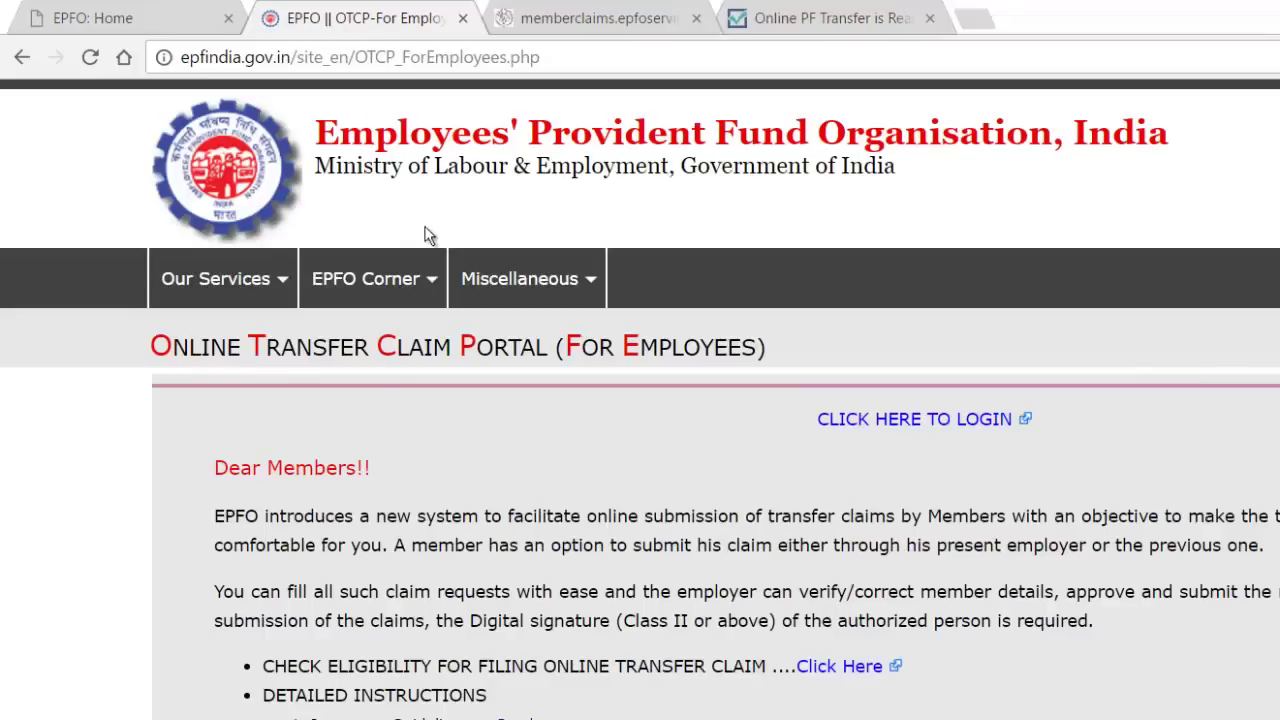
left_click(768, 12)
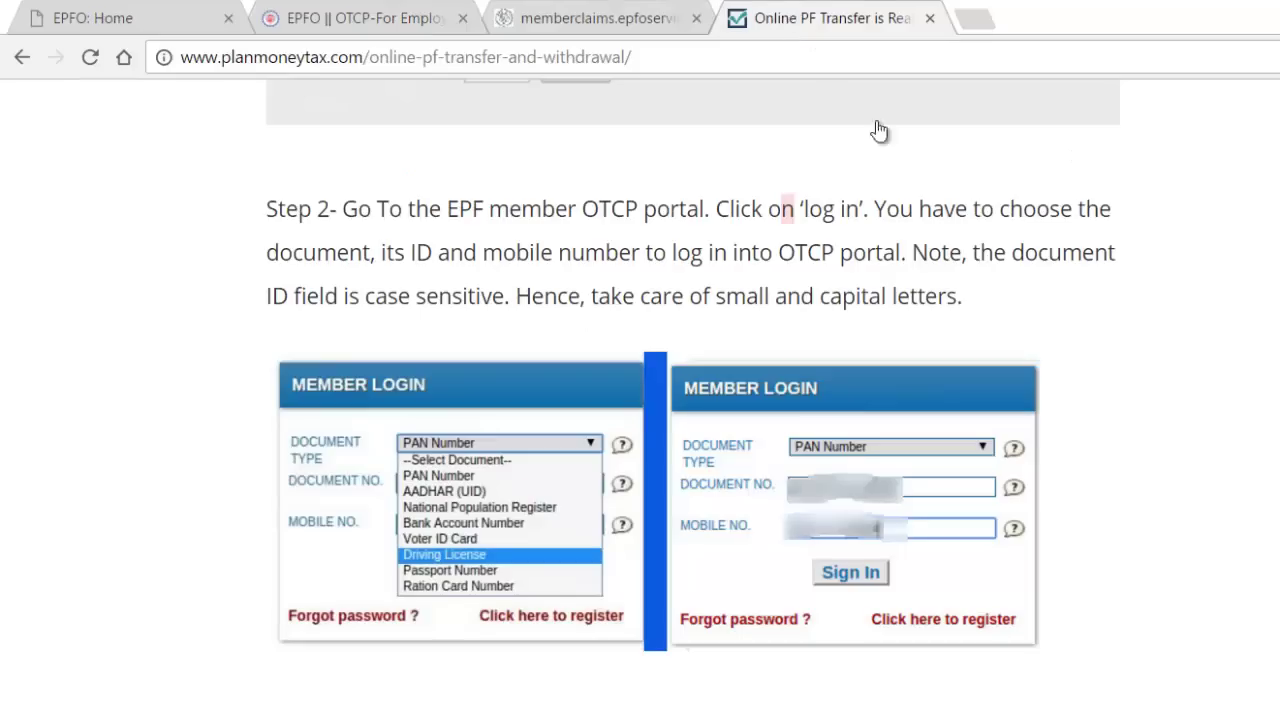
scroll(683, 373, "down", 3)
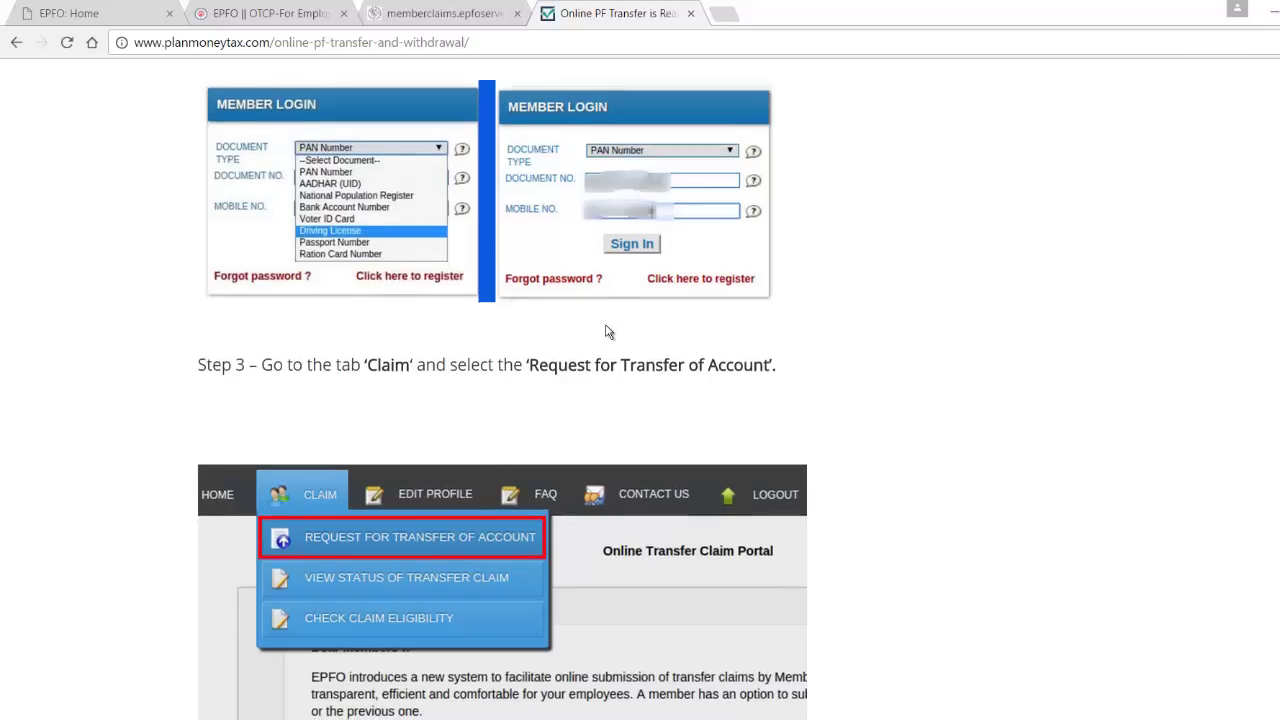
scroll(608, 332, "down", 5)
scroll(608, 332, "down", 12)
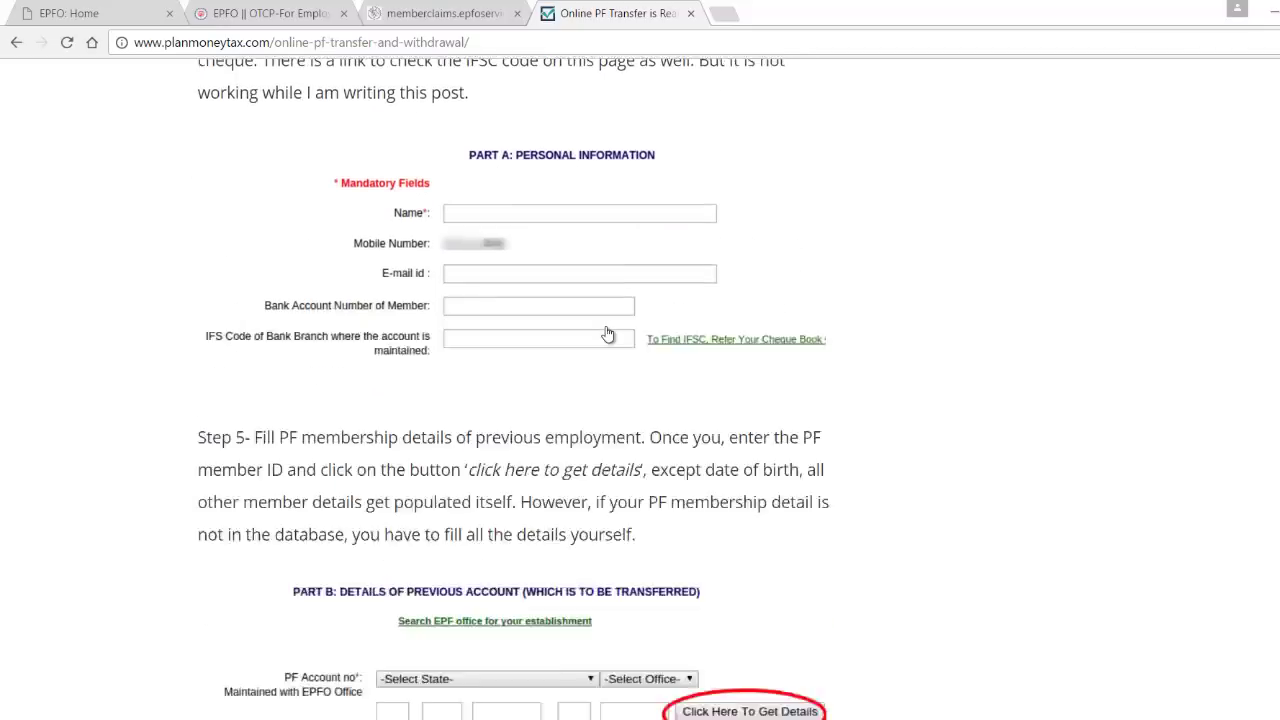
scroll(608, 335, "down", 8)
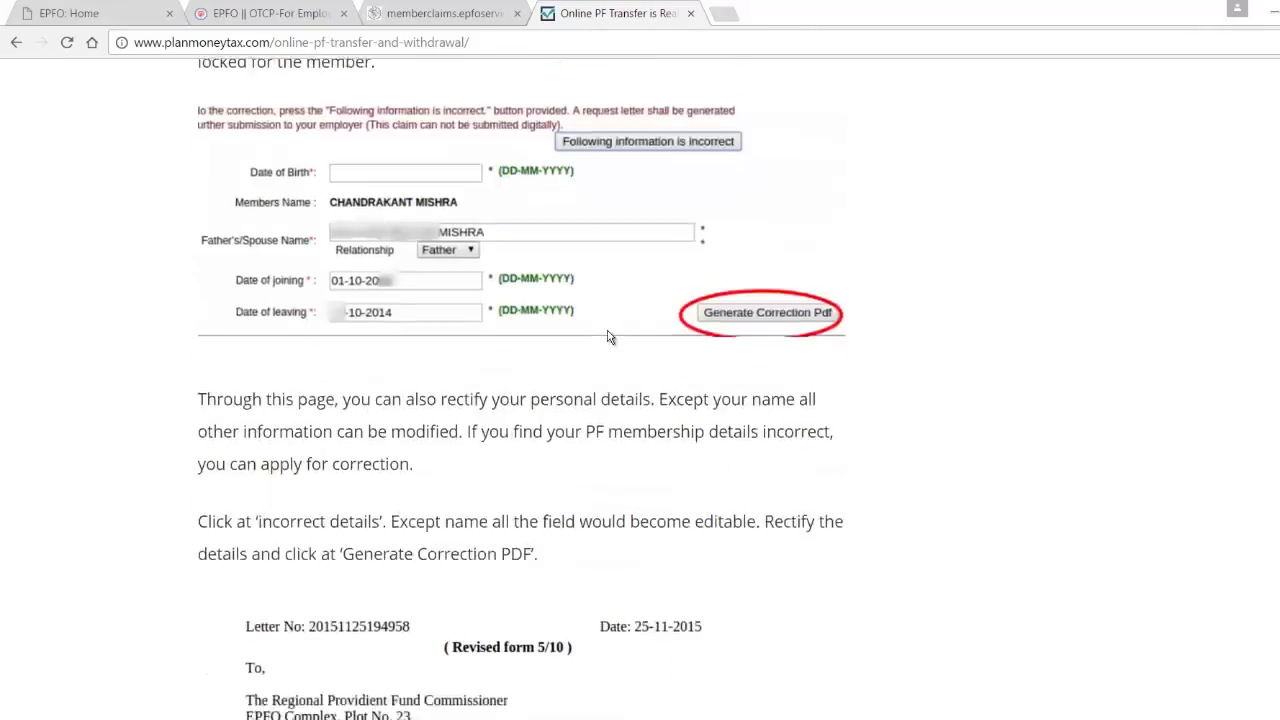
scroll(608, 335, "down", 20)
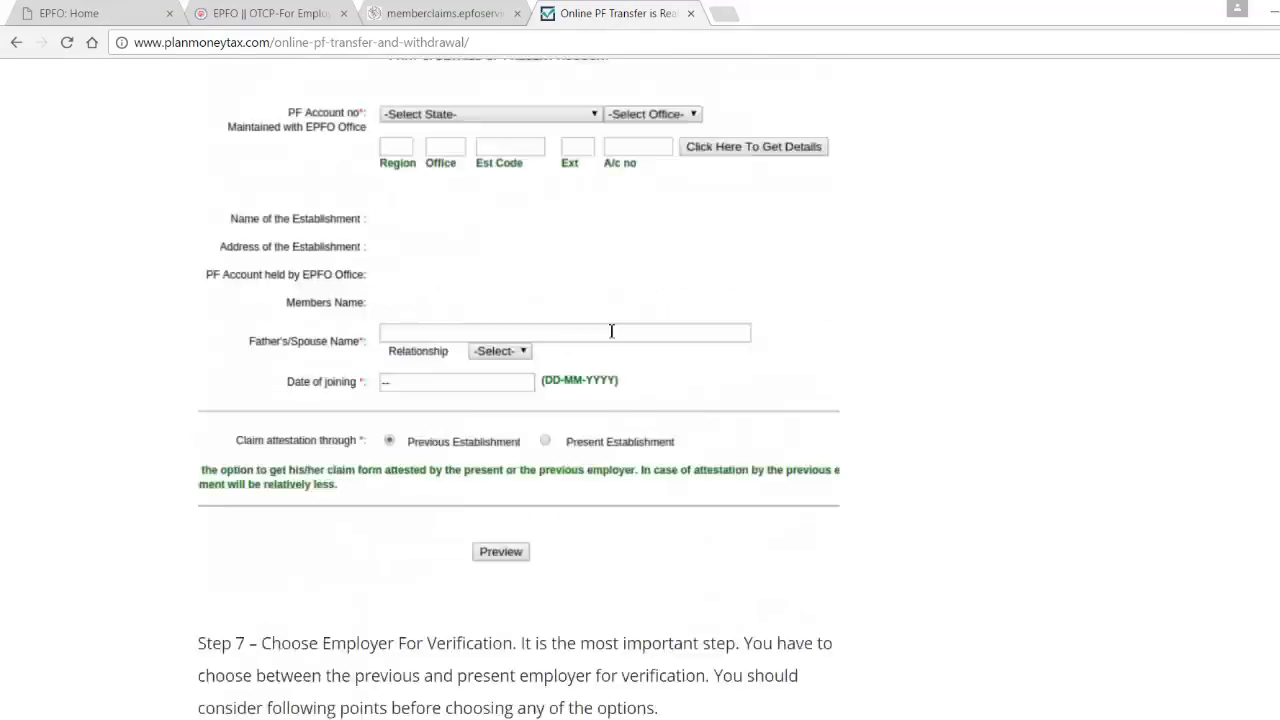
scroll(1196, 335, "down", 9)
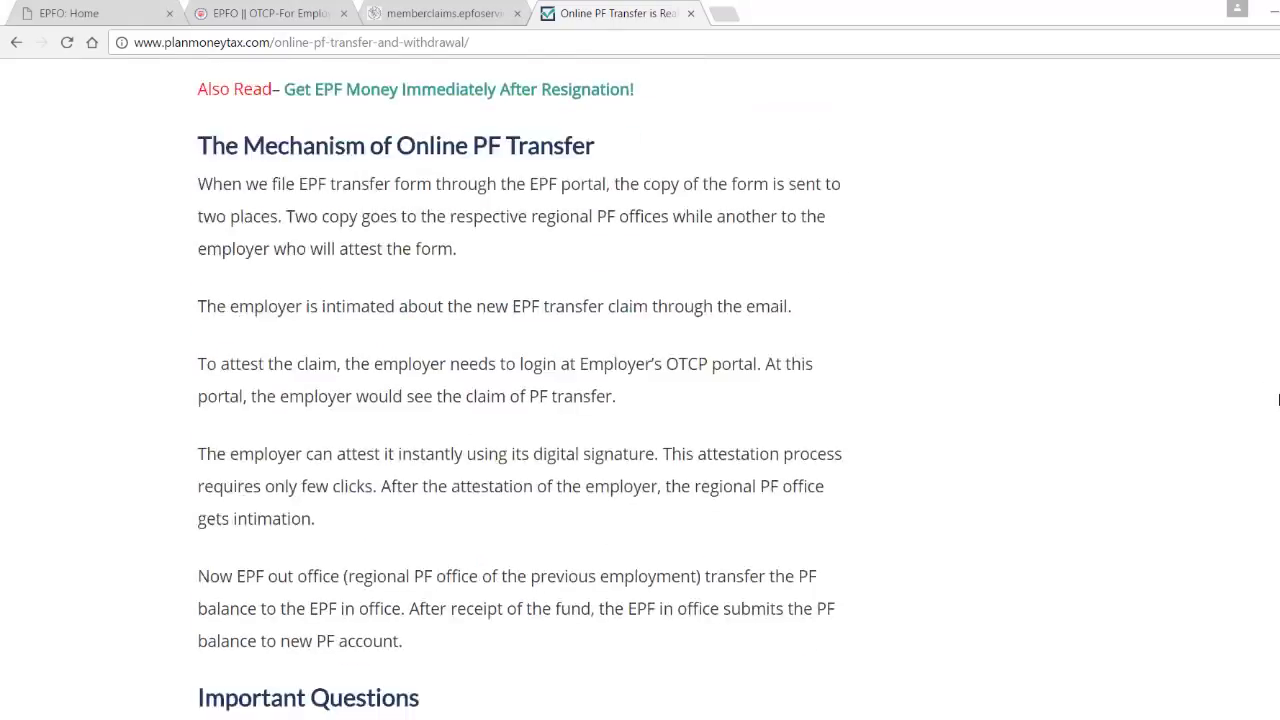
scroll(540, 188, "up", 12)
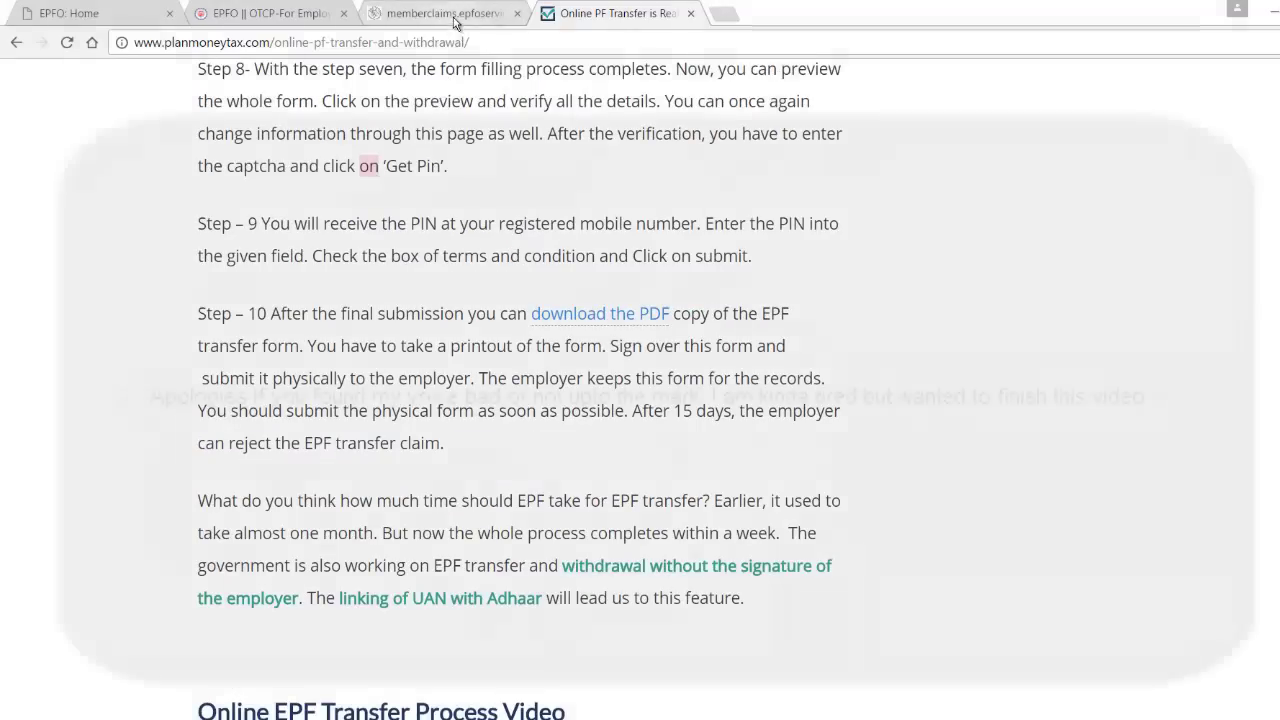
Pass the memberclaims and OTCP tabs to return to the EPFO Service Details page
left_click(456, 20)
left_click(257, 20)
left_click(113, 17)
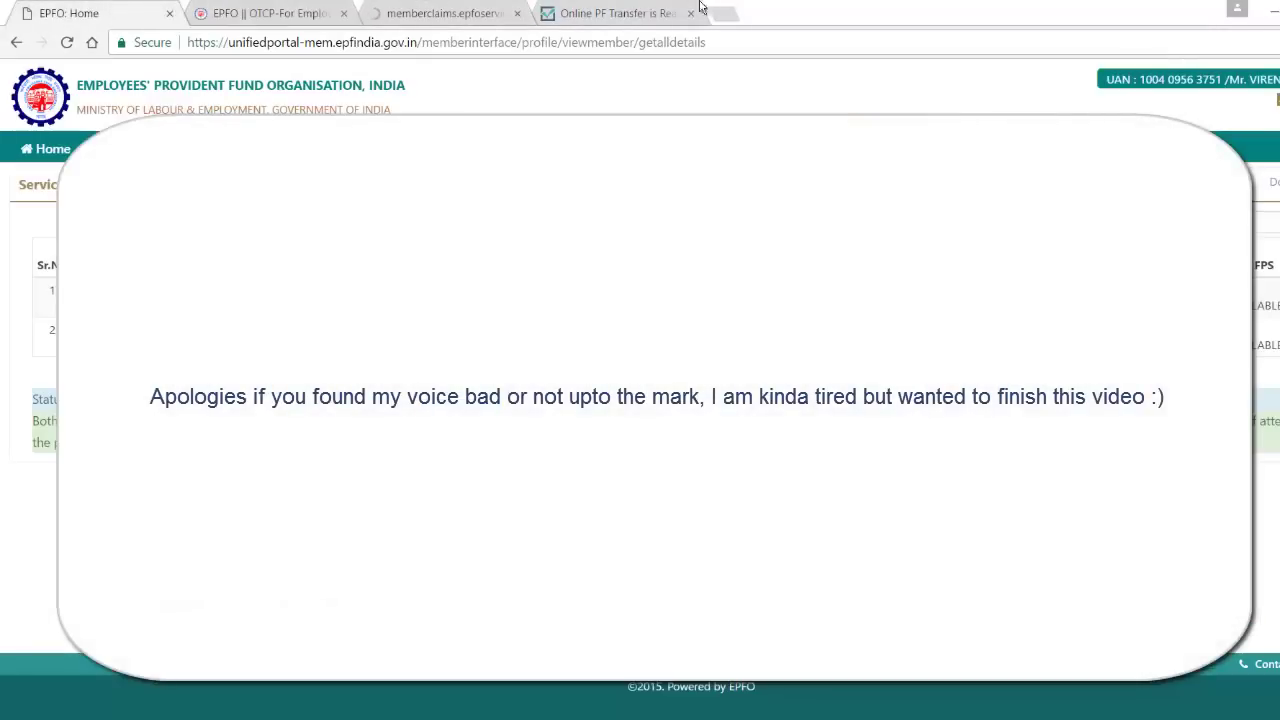